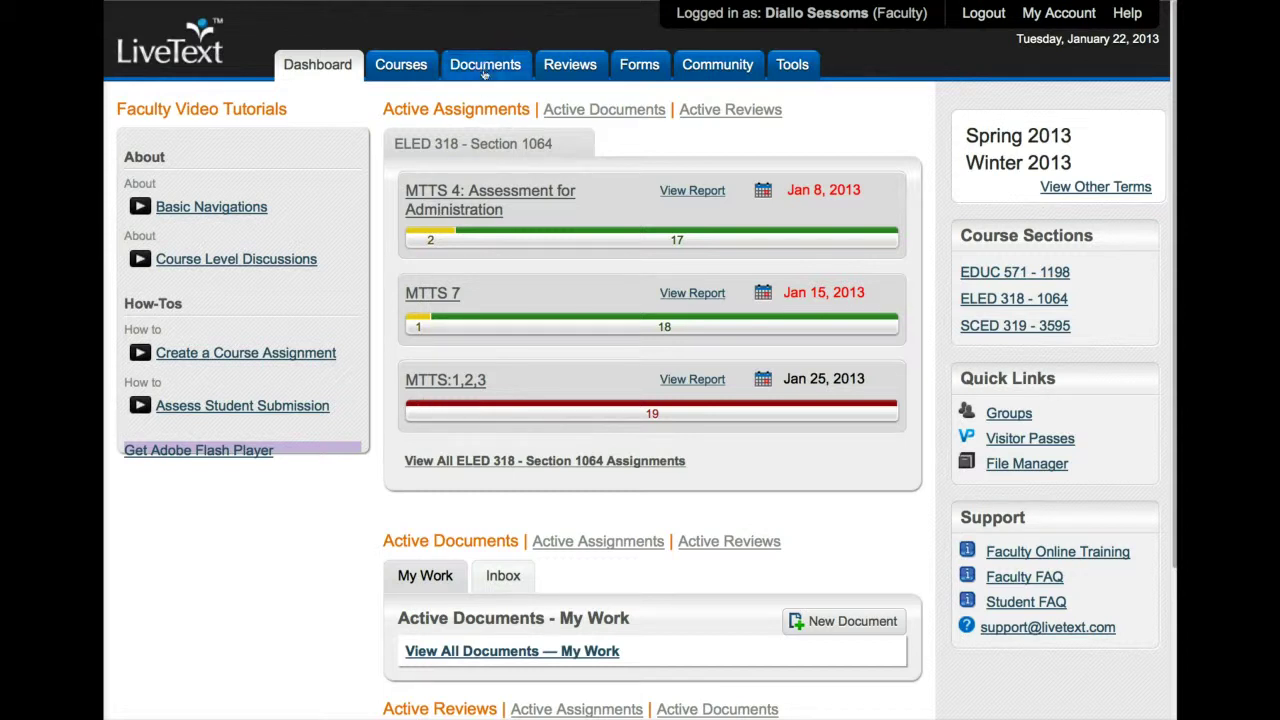
Start a new document in the Salisbury University Portfolios folder with the Elementary Education Portfolio Template (2007)
left_click(484, 68)
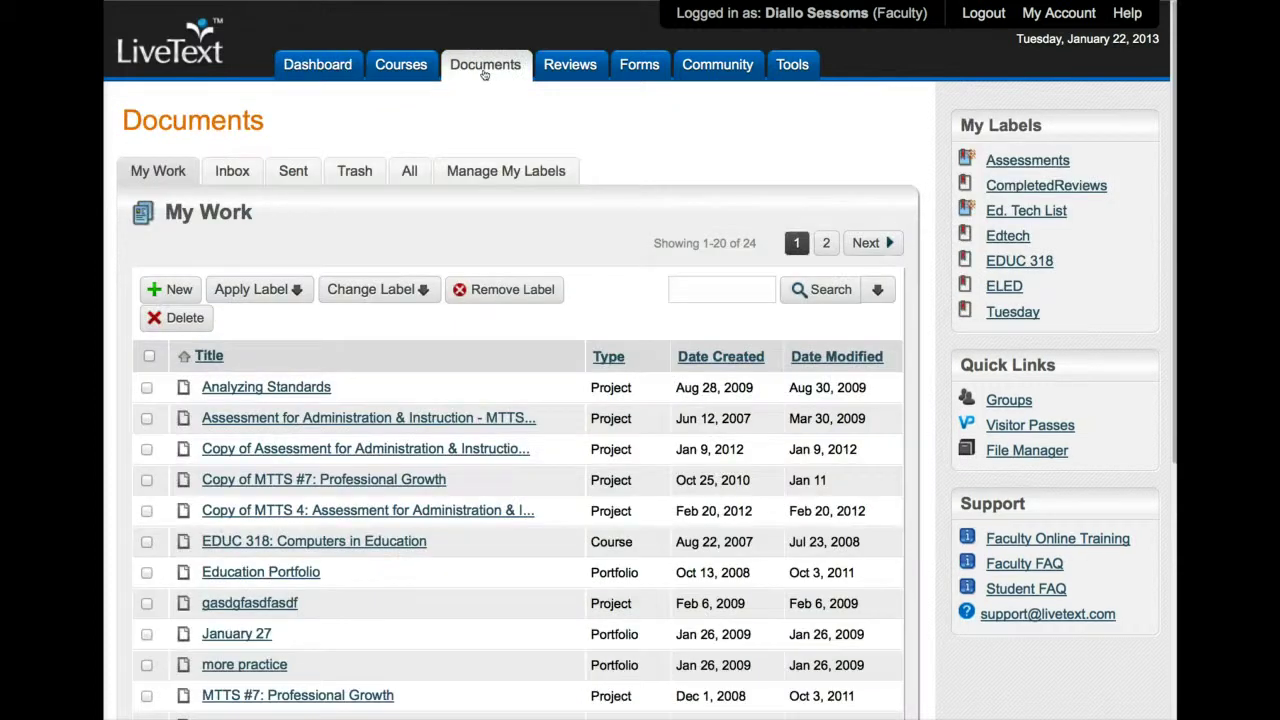
left_click(168, 290)
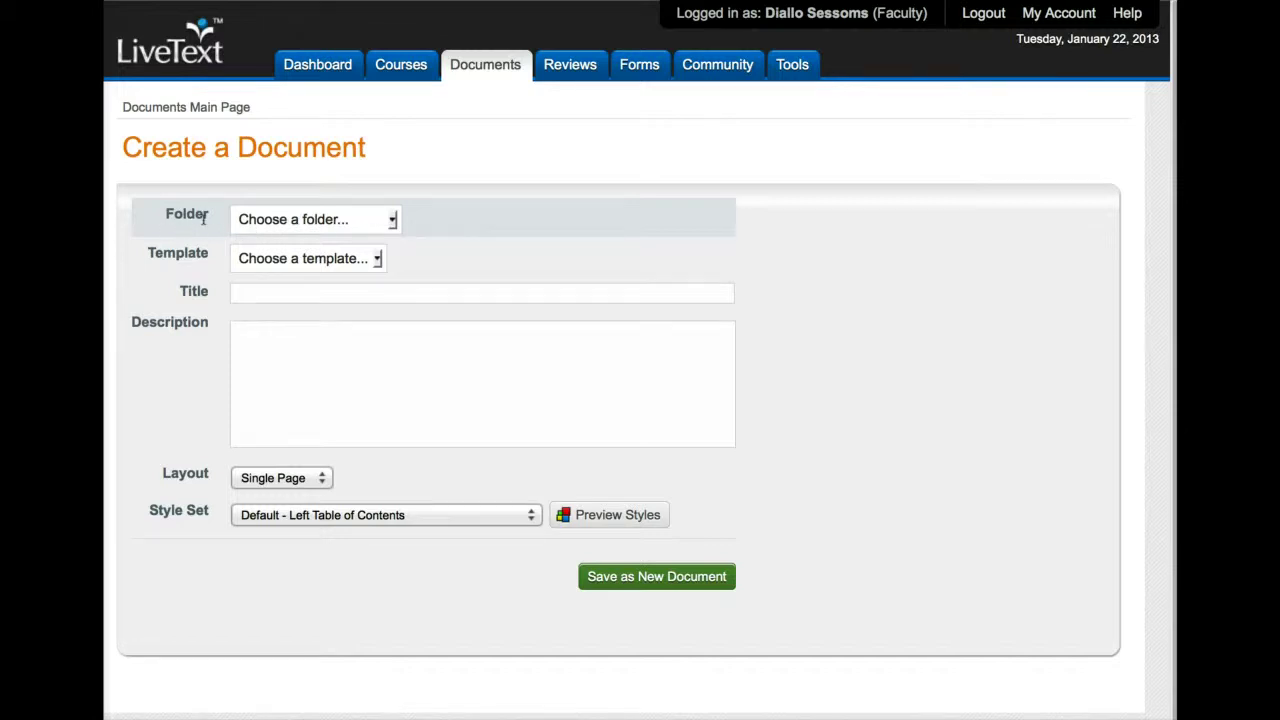
left_click(391, 219)
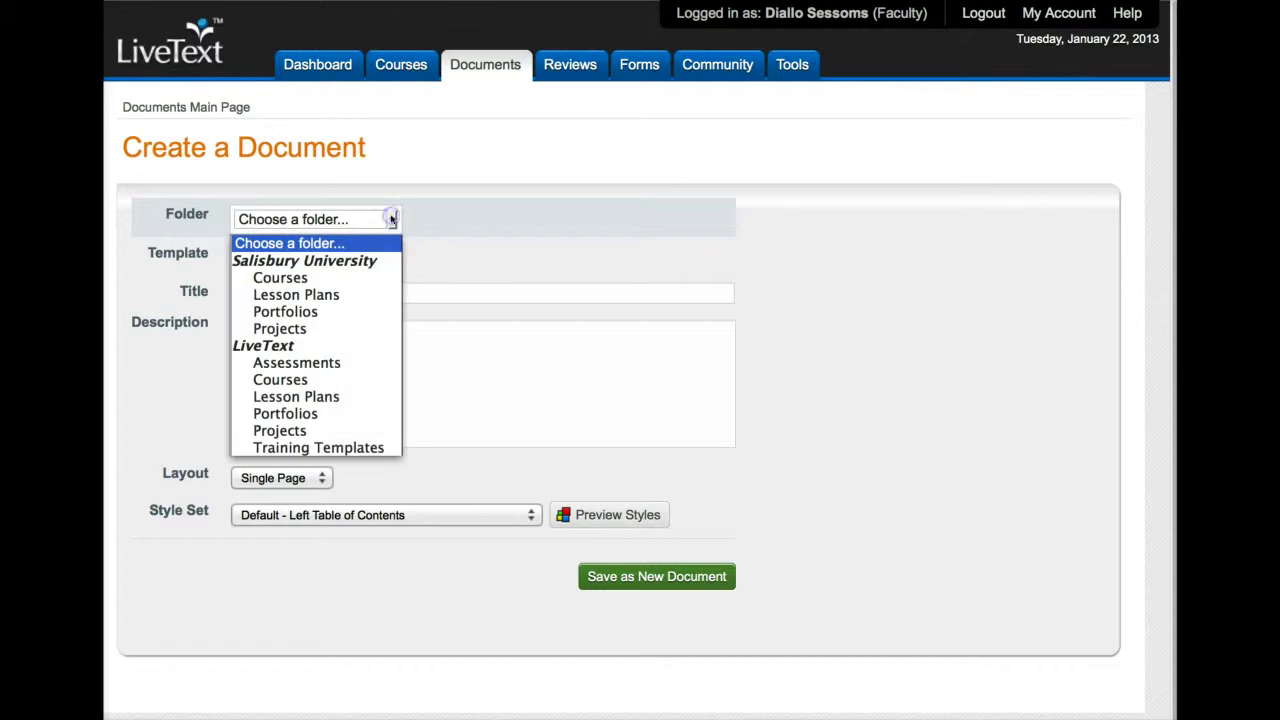
left_click(296, 312)
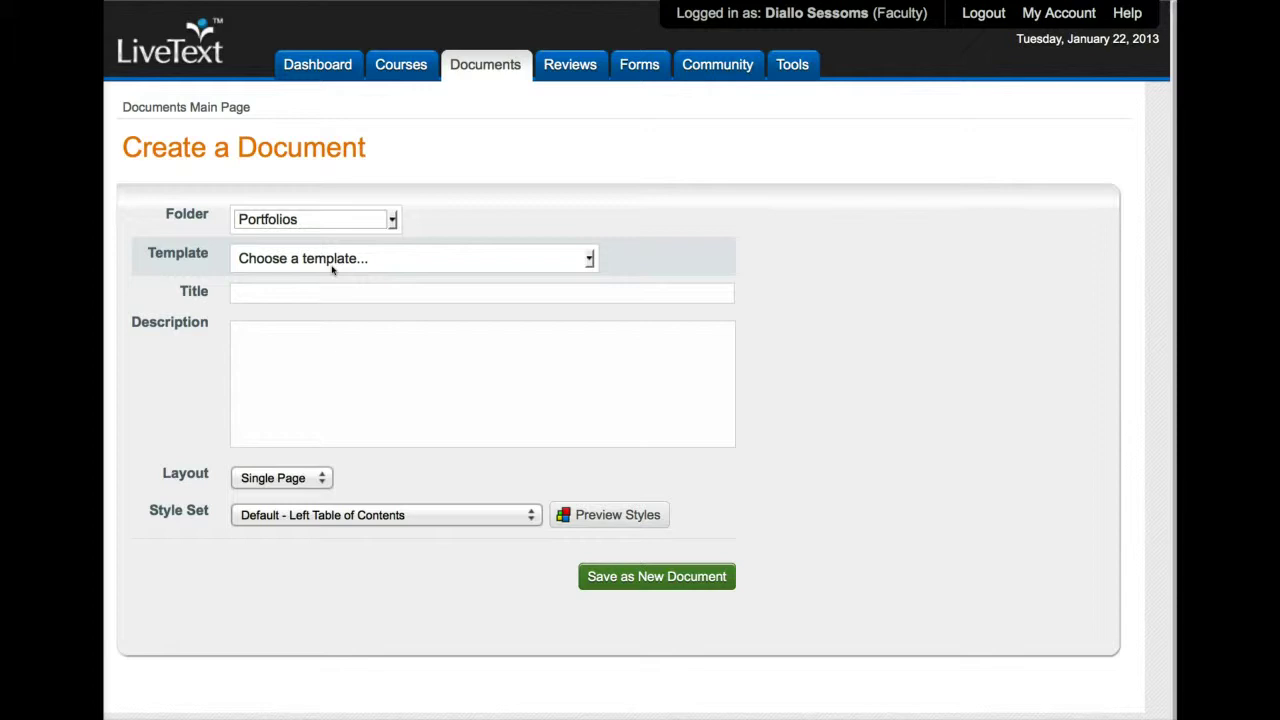
left_click(589, 260)
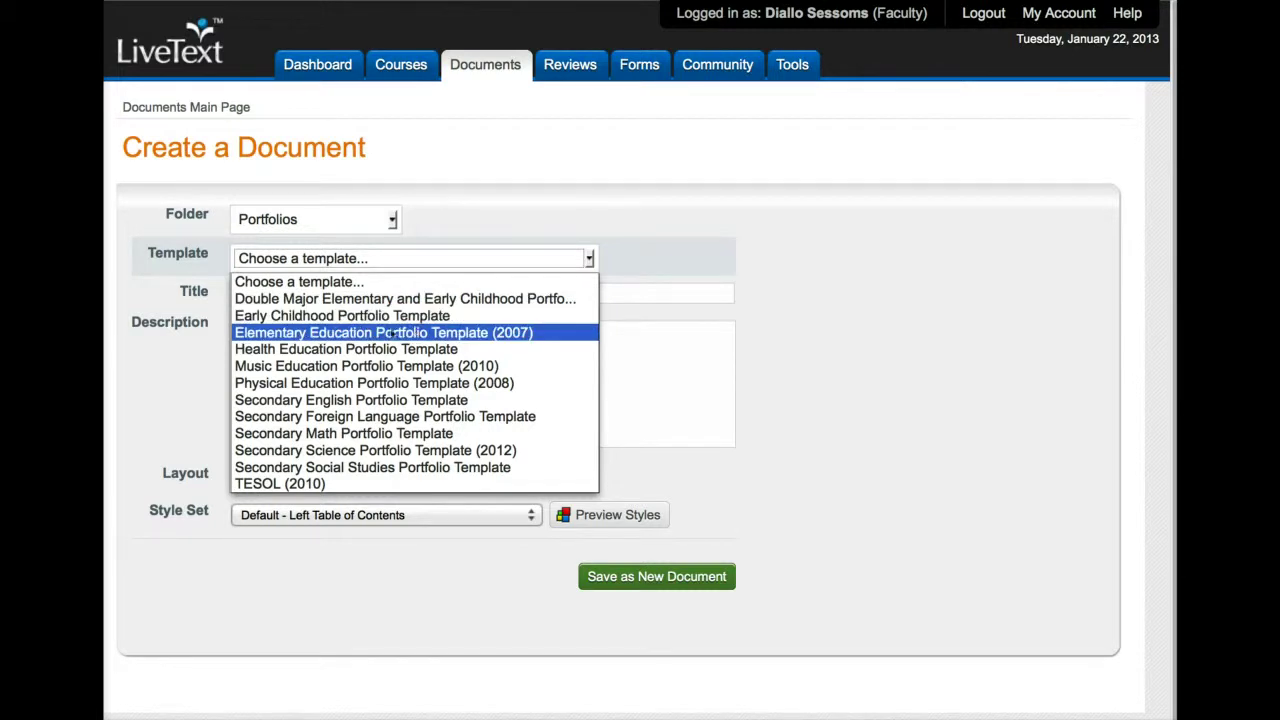
left_click(461, 338)
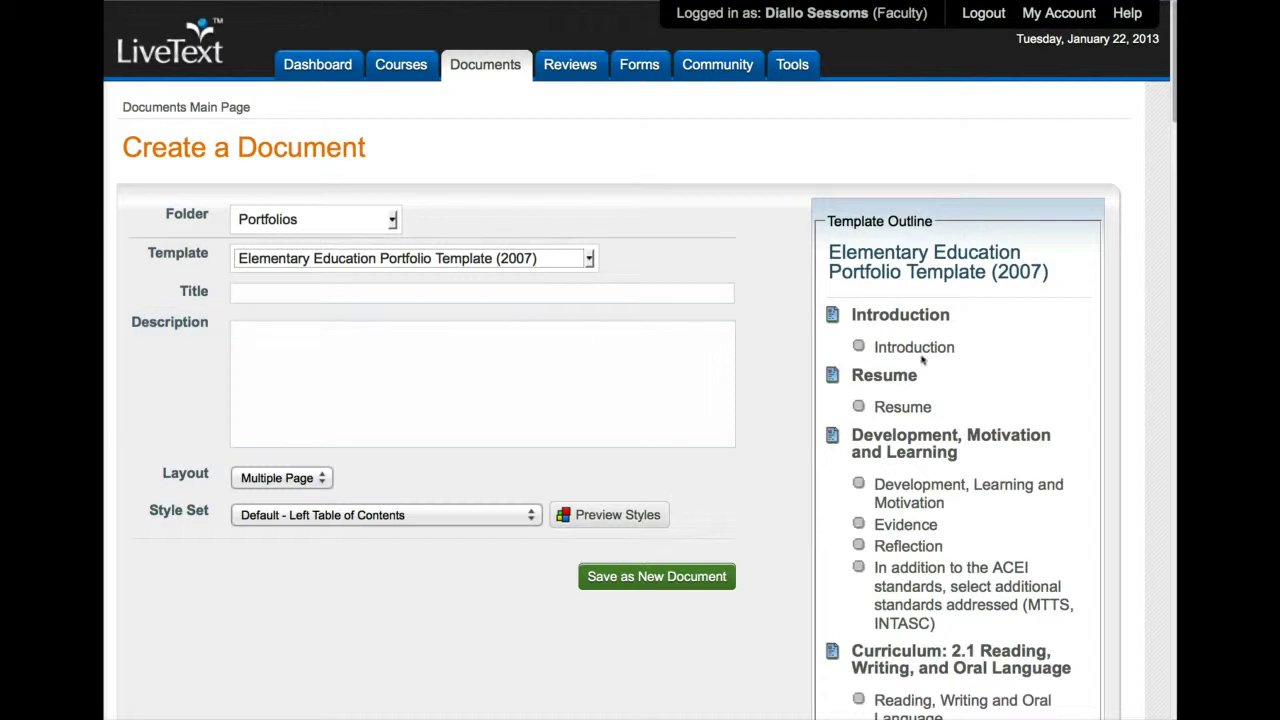
Examine the template outline through the Maryland Teacher Technology Standards section, and check the empty title and description fields
scroll(888, 452, "down", 5)
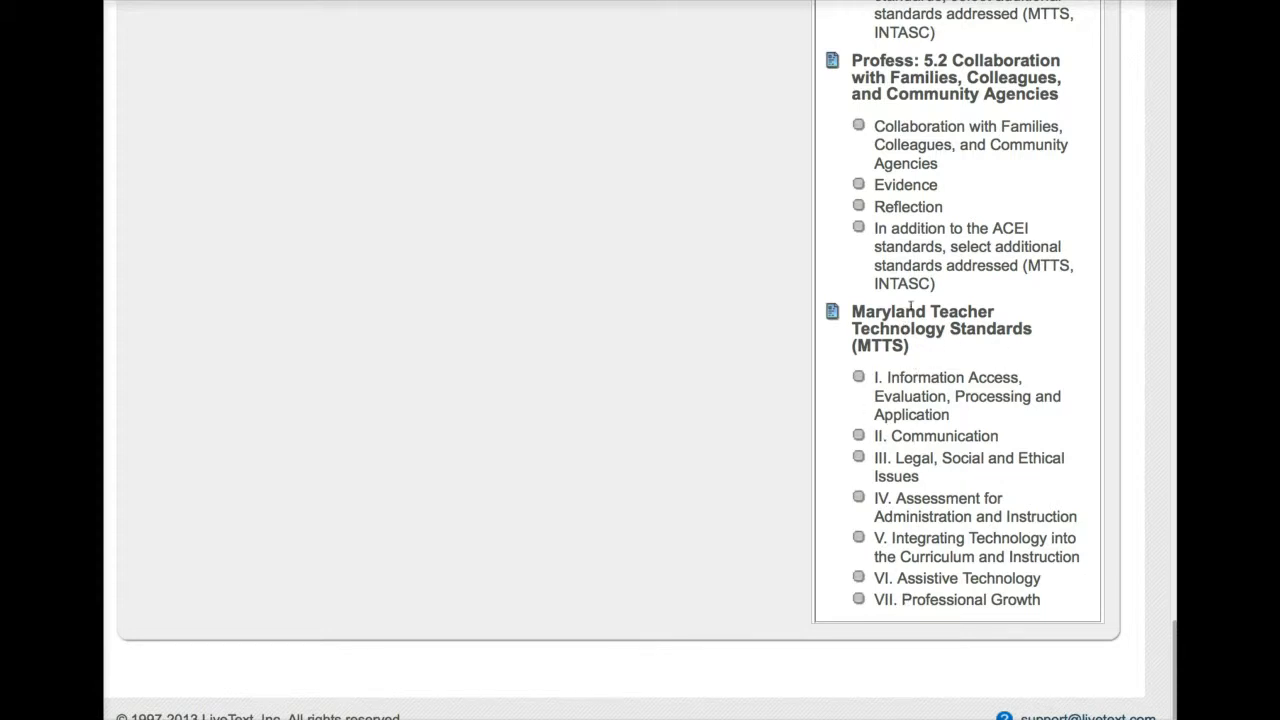
scroll(910, 308, "up", 15)
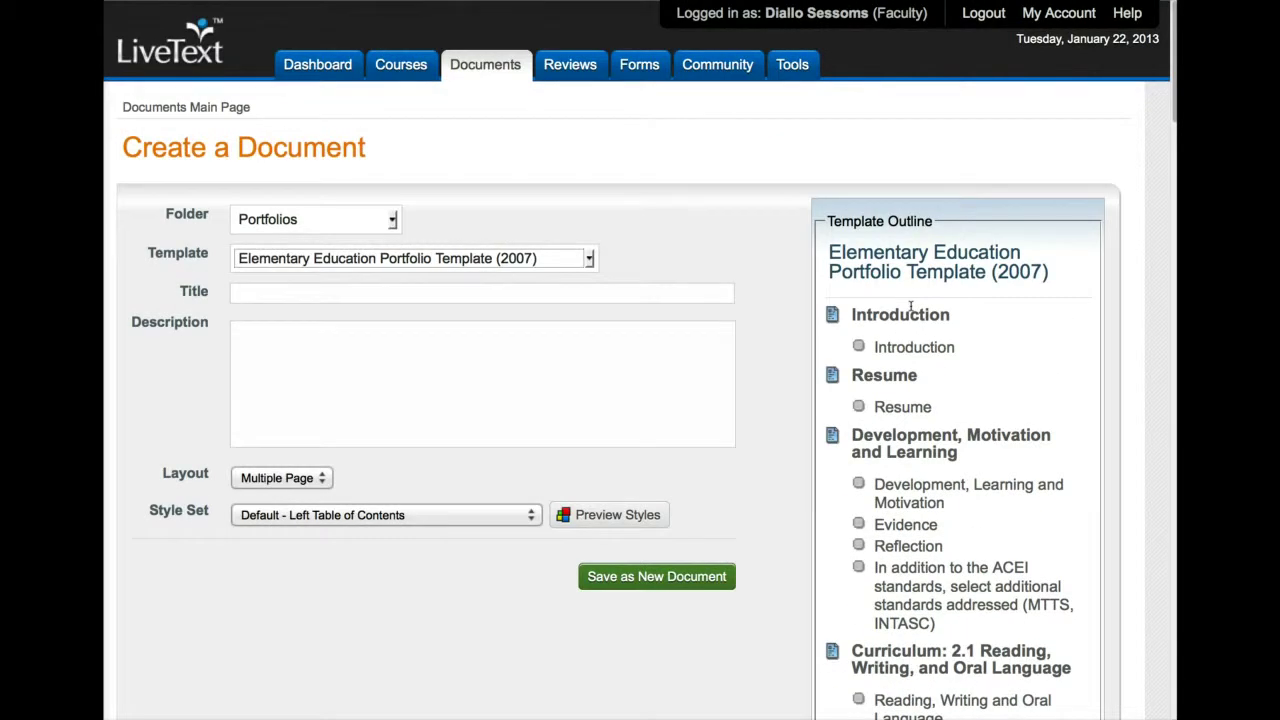
left_click(376, 291)
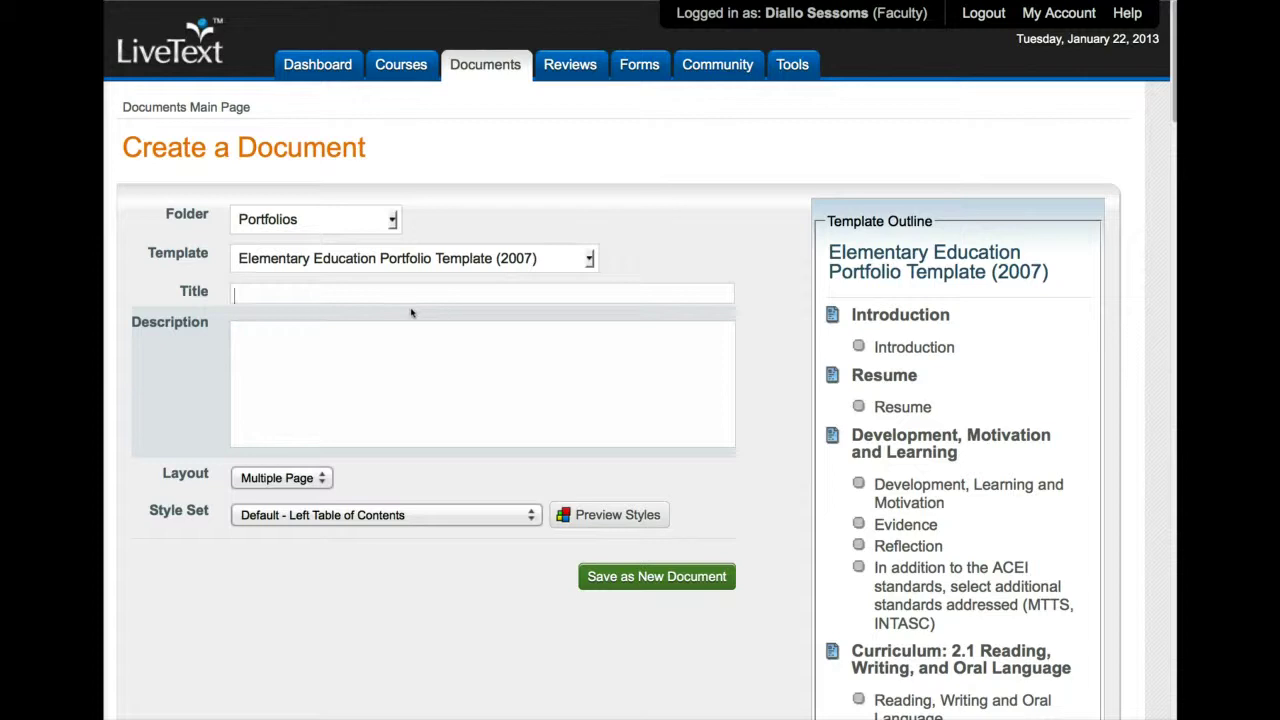
left_click(375, 333)
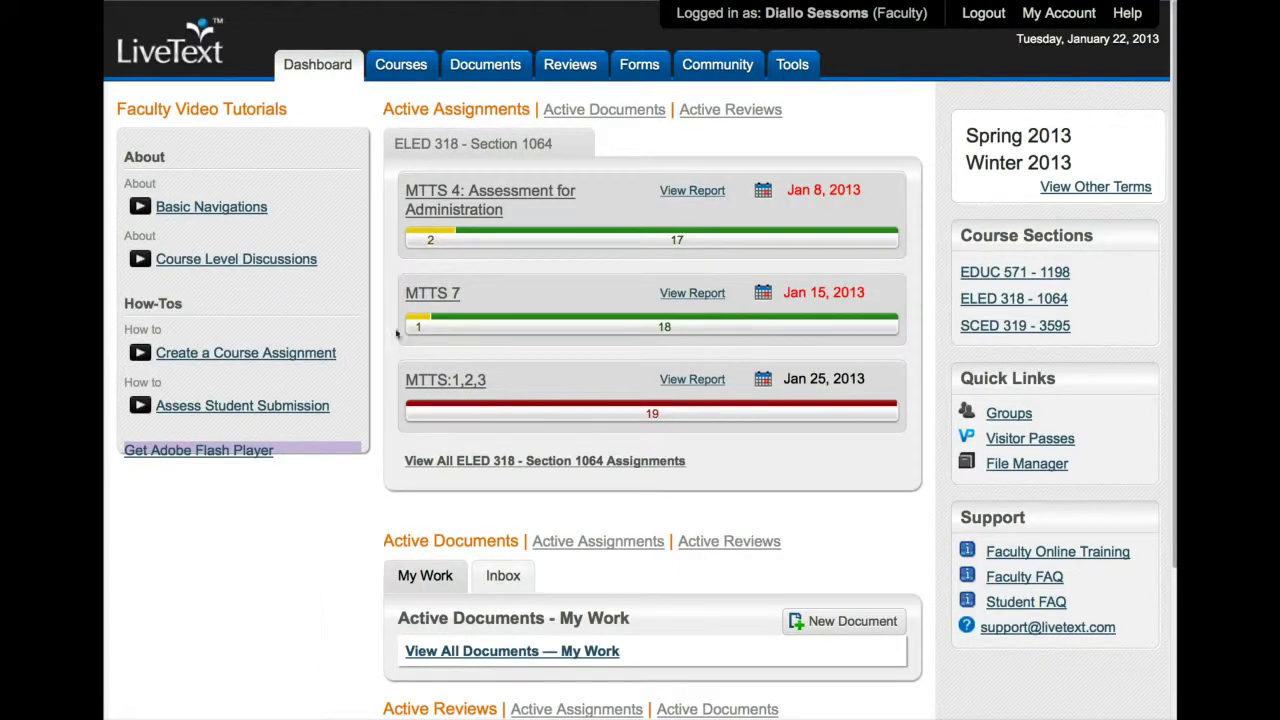
Open the Education Portfolio document and examine the images and guidance text on its Introduction page
left_click(478, 67)
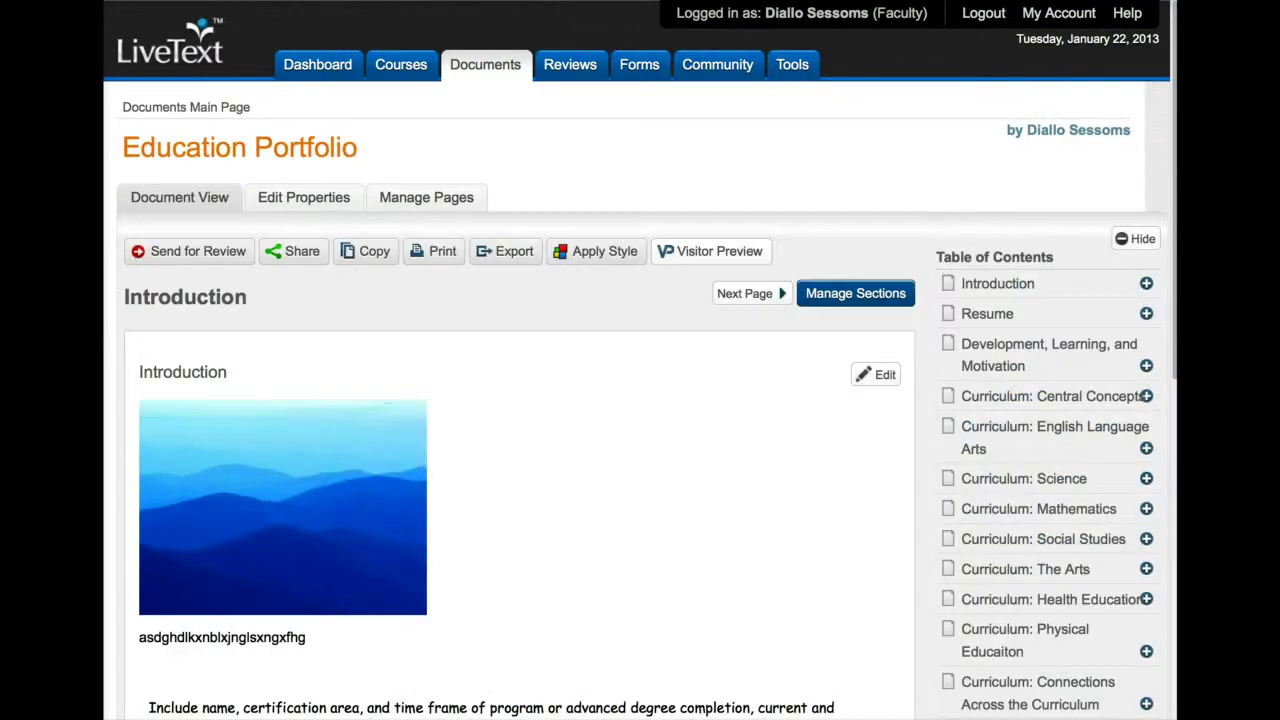
scroll(523, 591, "down", 2)
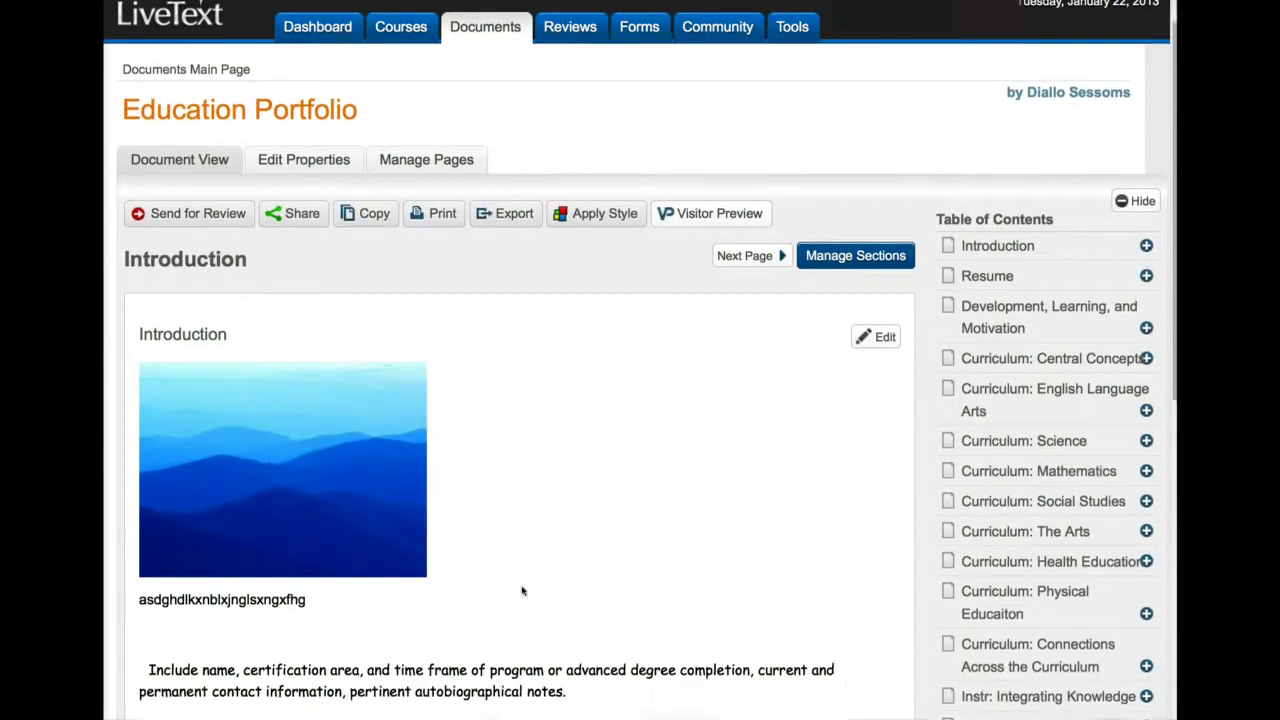
scroll(522, 591, "down", 3)
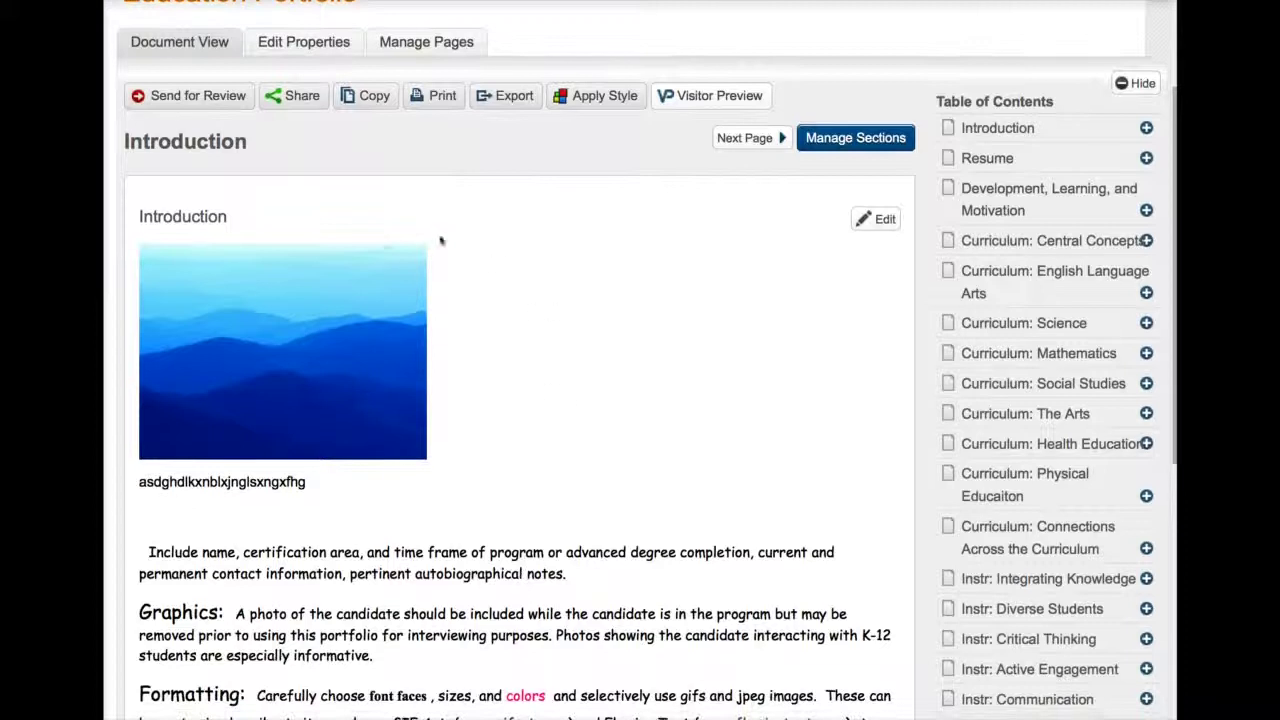
scroll(480, 471, "down", 2)
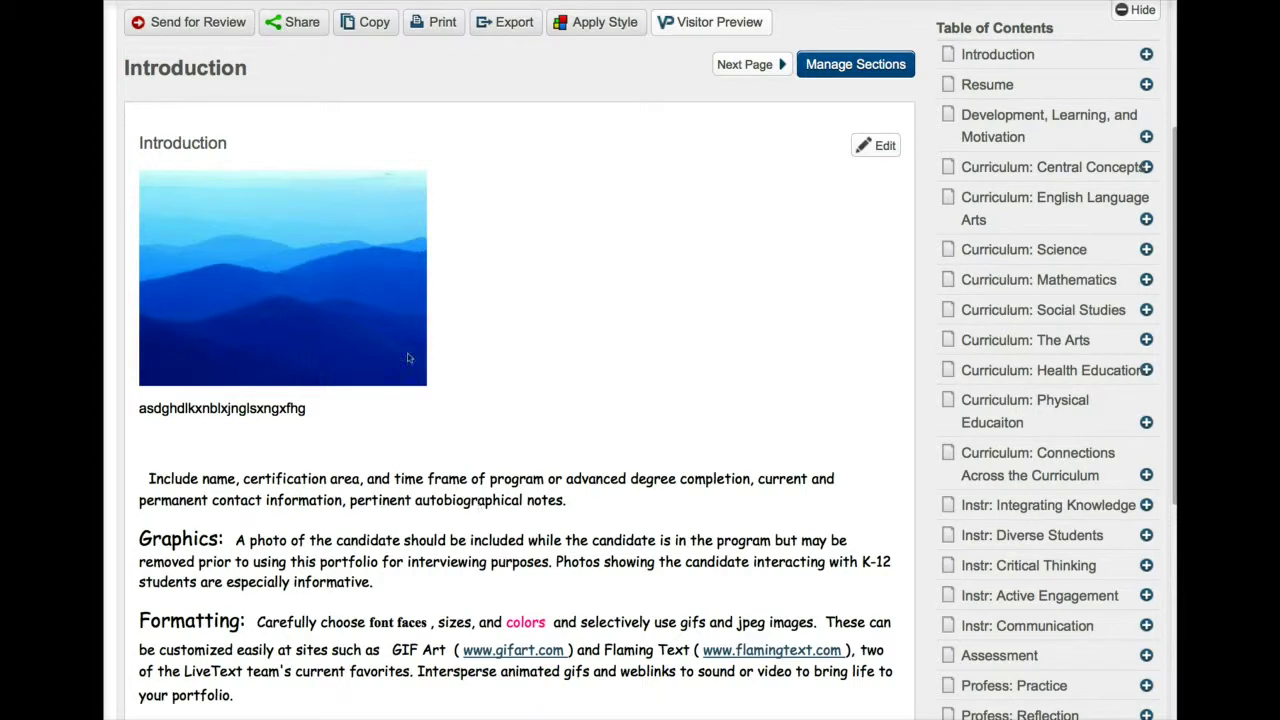
scroll(366, 420, "down", 2)
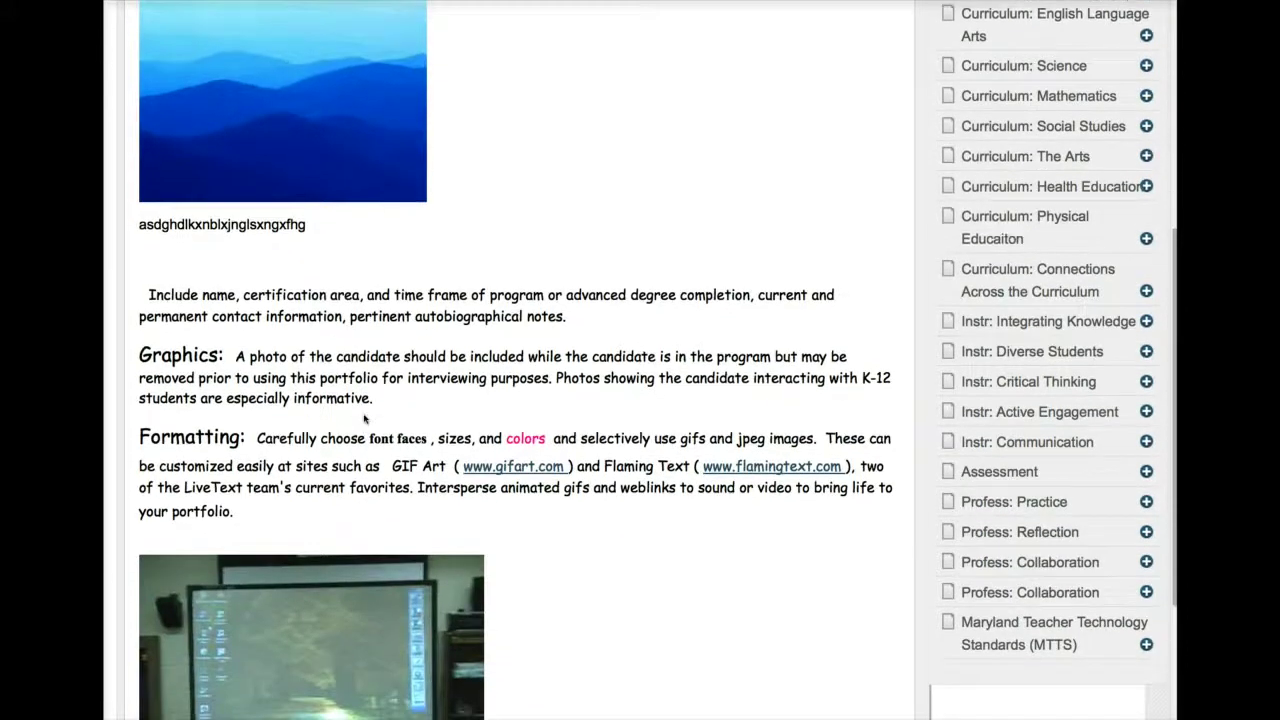
scroll(365, 418, "down", 3)
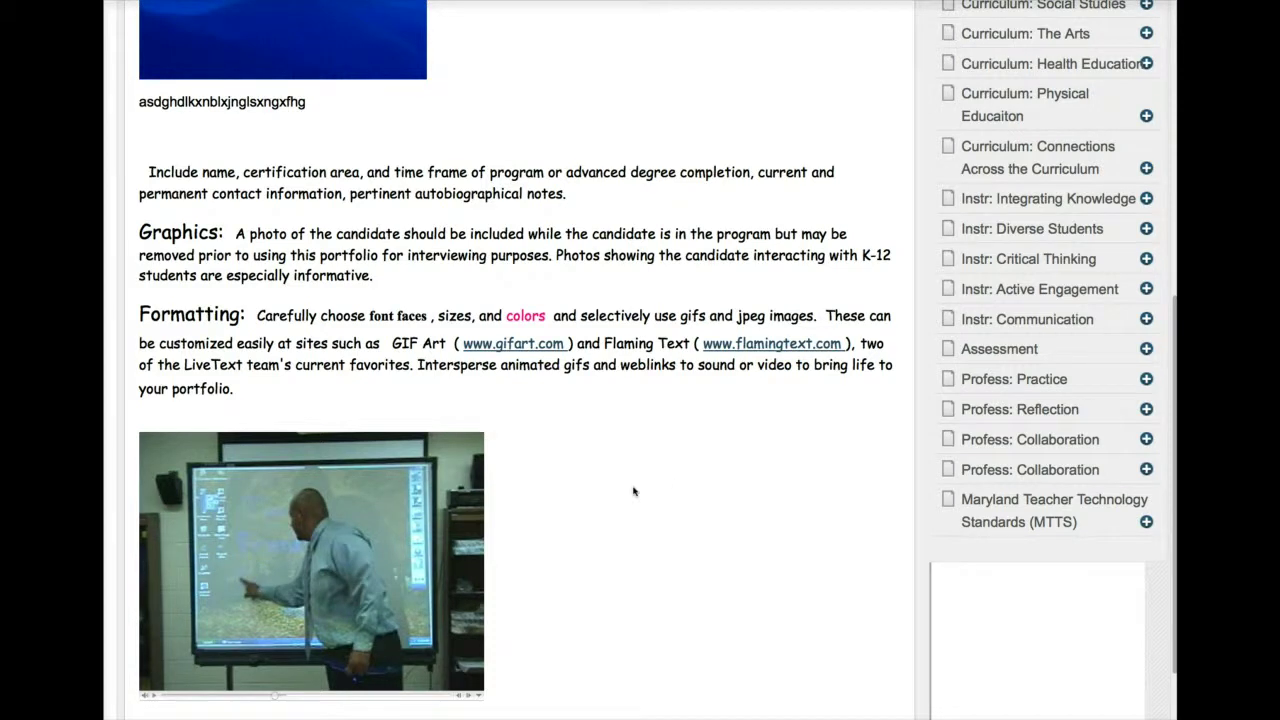
scroll(674, 486, "up", 5)
scroll(676, 486, "up", 1)
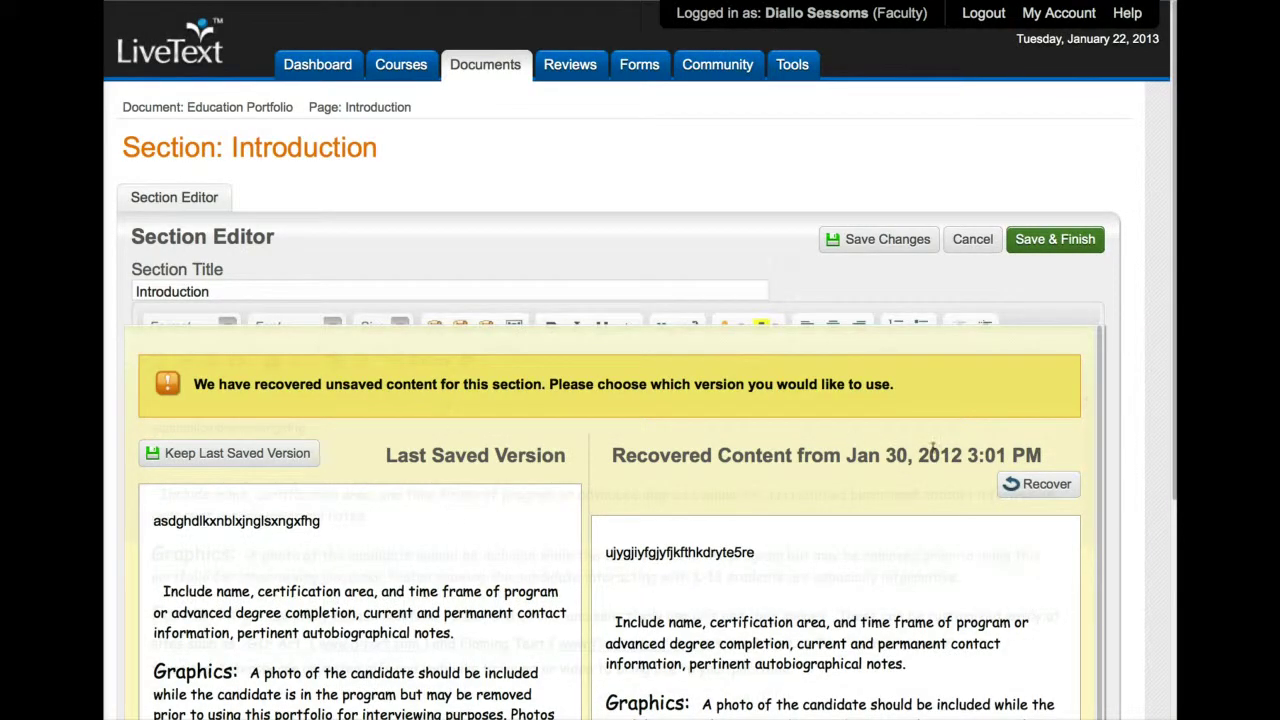
Open the Introduction section for editing, keep its last saved version, and look through the template text
left_click(287, 452)
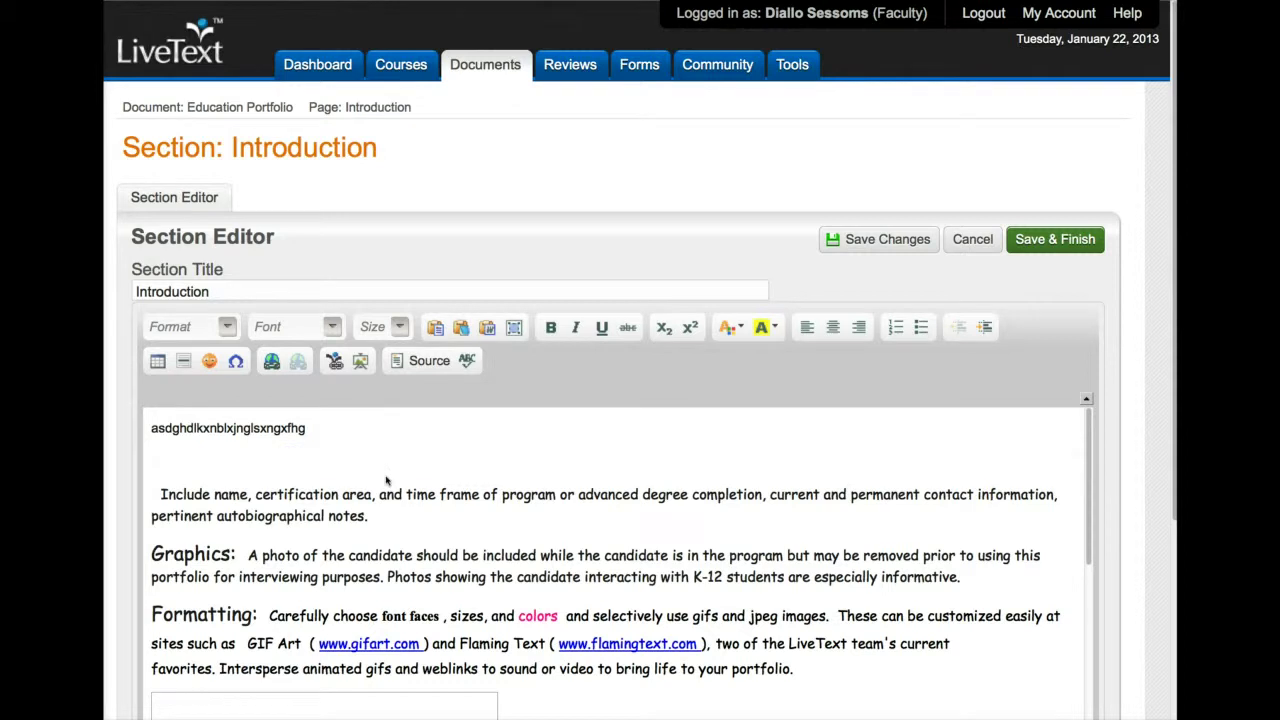
scroll(386, 481, "down", 1)
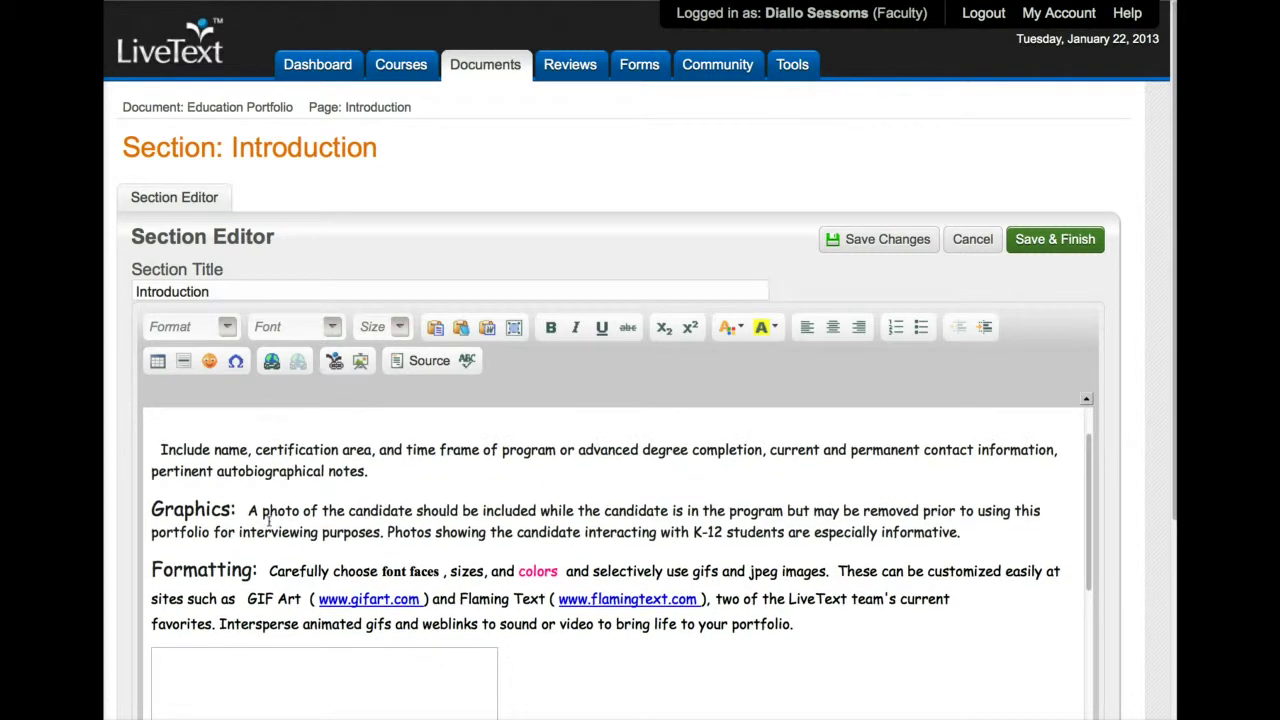
scroll(256, 569, "down", 1)
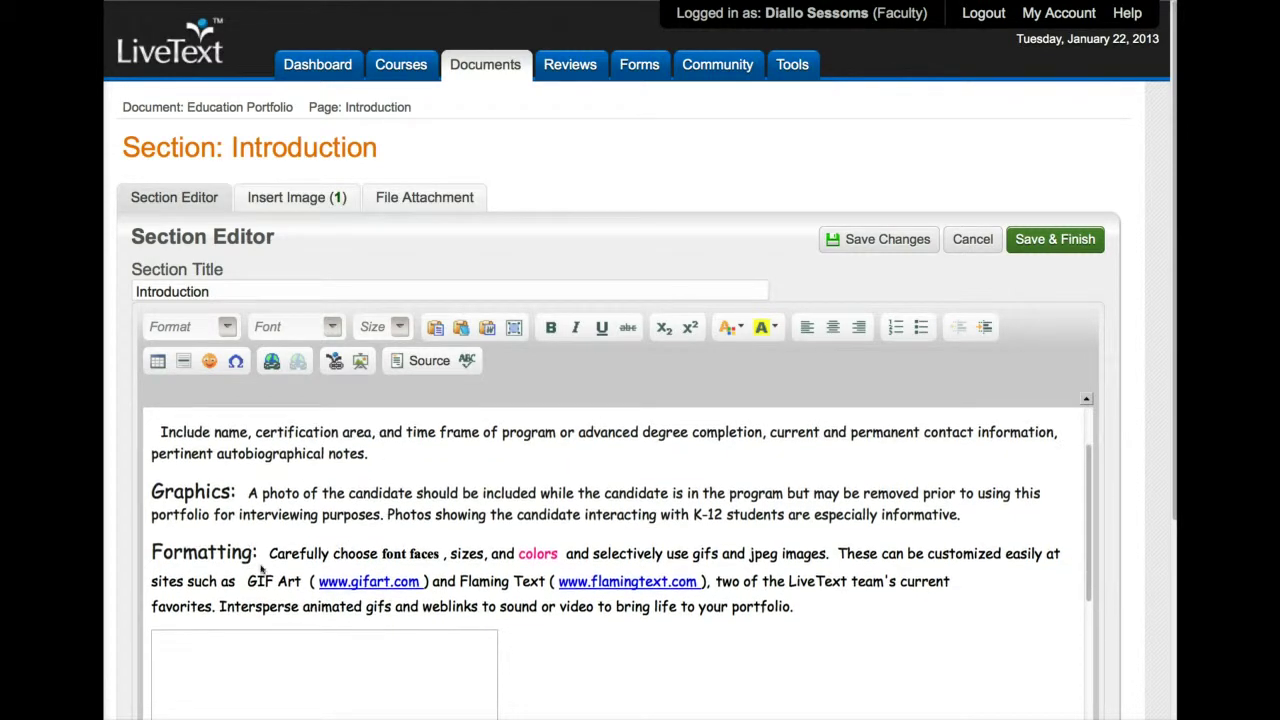
left_click_drag(566, 553, 519, 553)
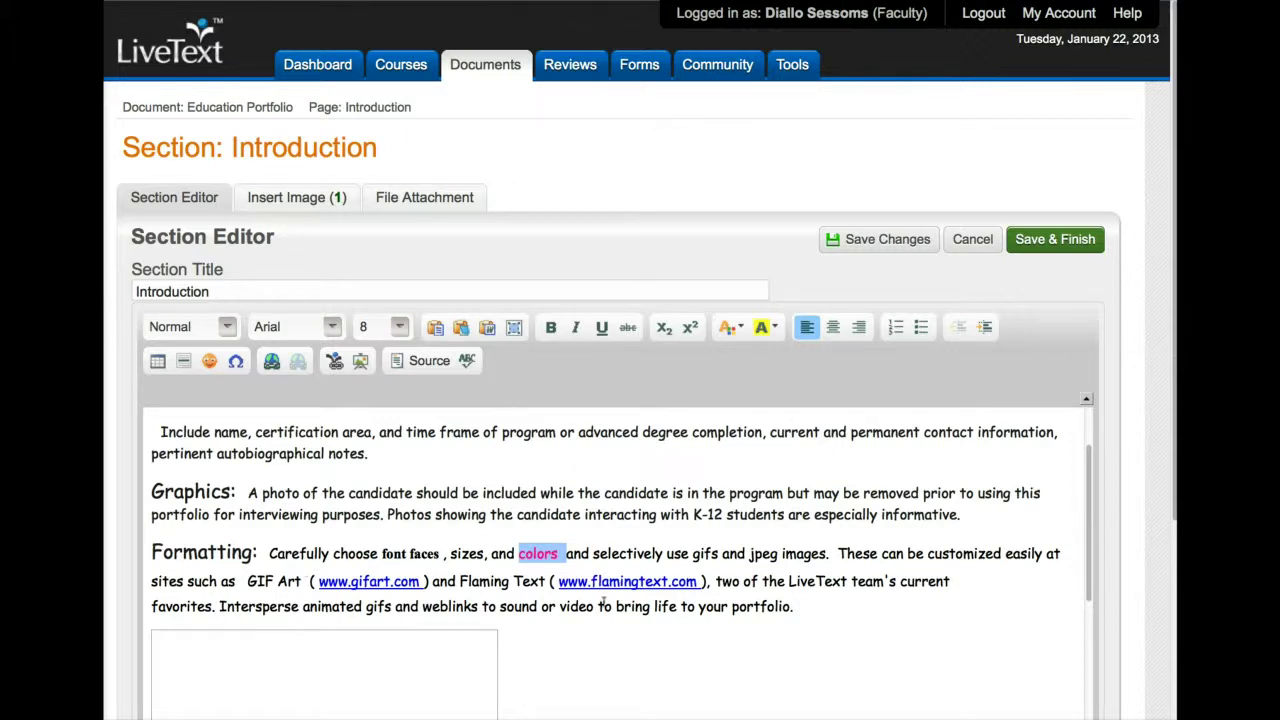
scroll(603, 604, "down", 3)
scroll(603, 600, "up", 5)
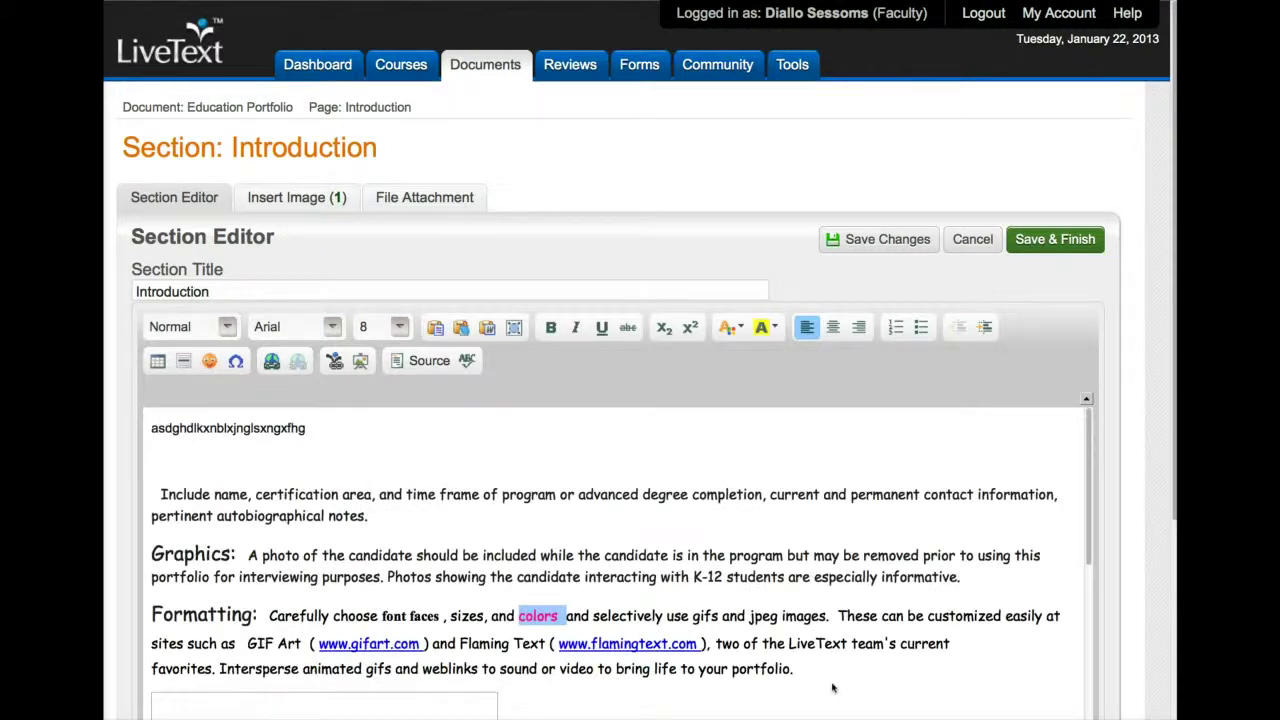
left_click_drag(795, 669, 124, 498)
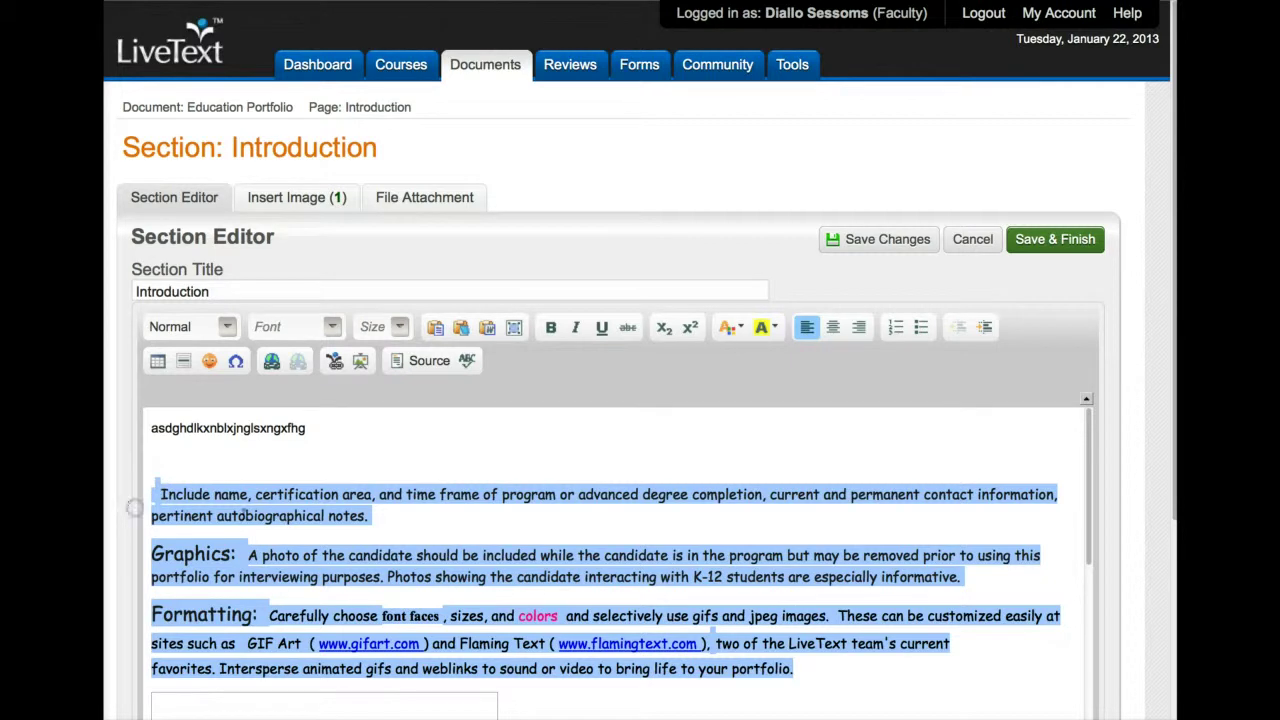
left_click(252, 516)
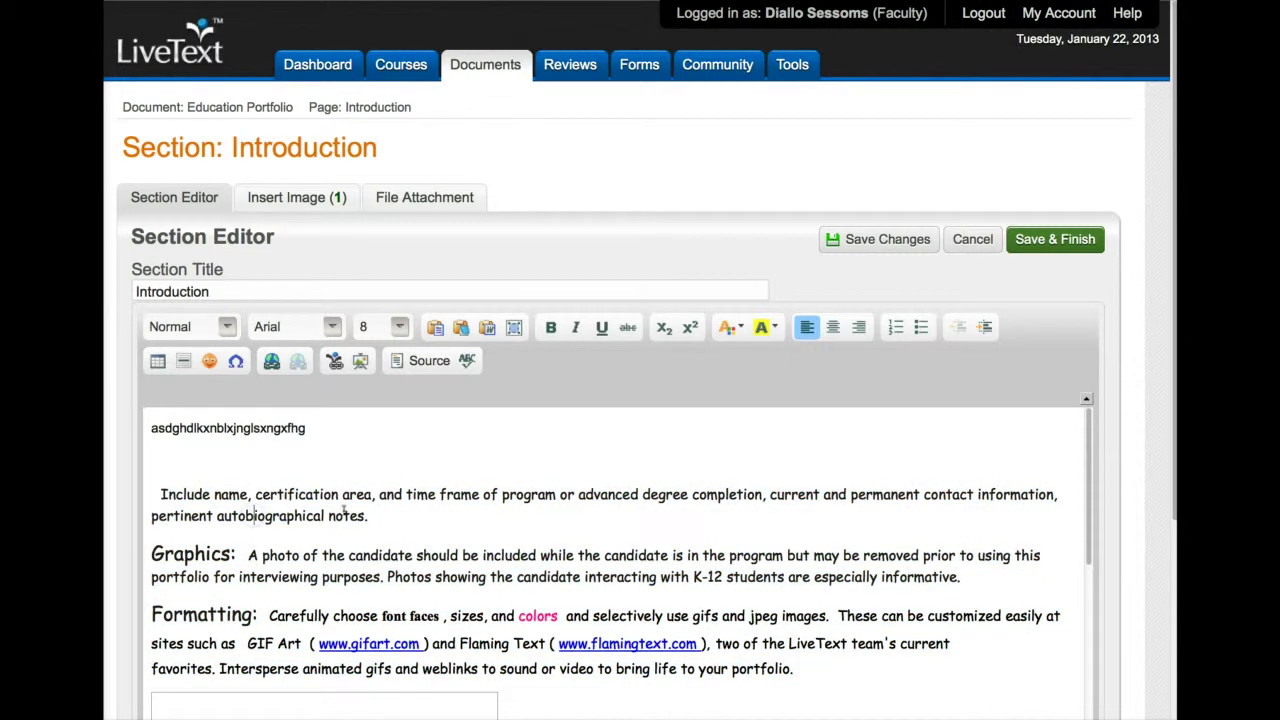
Replace the first line of the Introduction section's text with "Start typing"
left_click(343, 430)
left_click_drag(266, 428, 148, 428)
key("BackSpace")
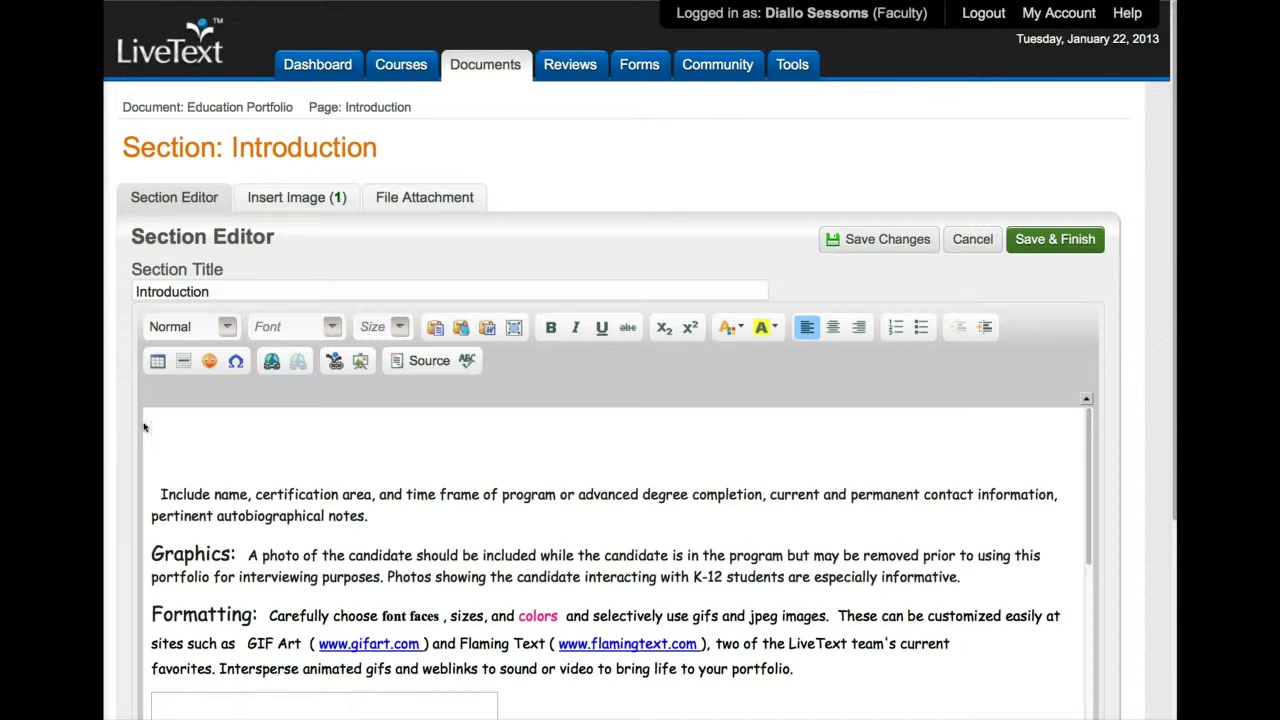
type("Start typing")
left_click(271, 362)
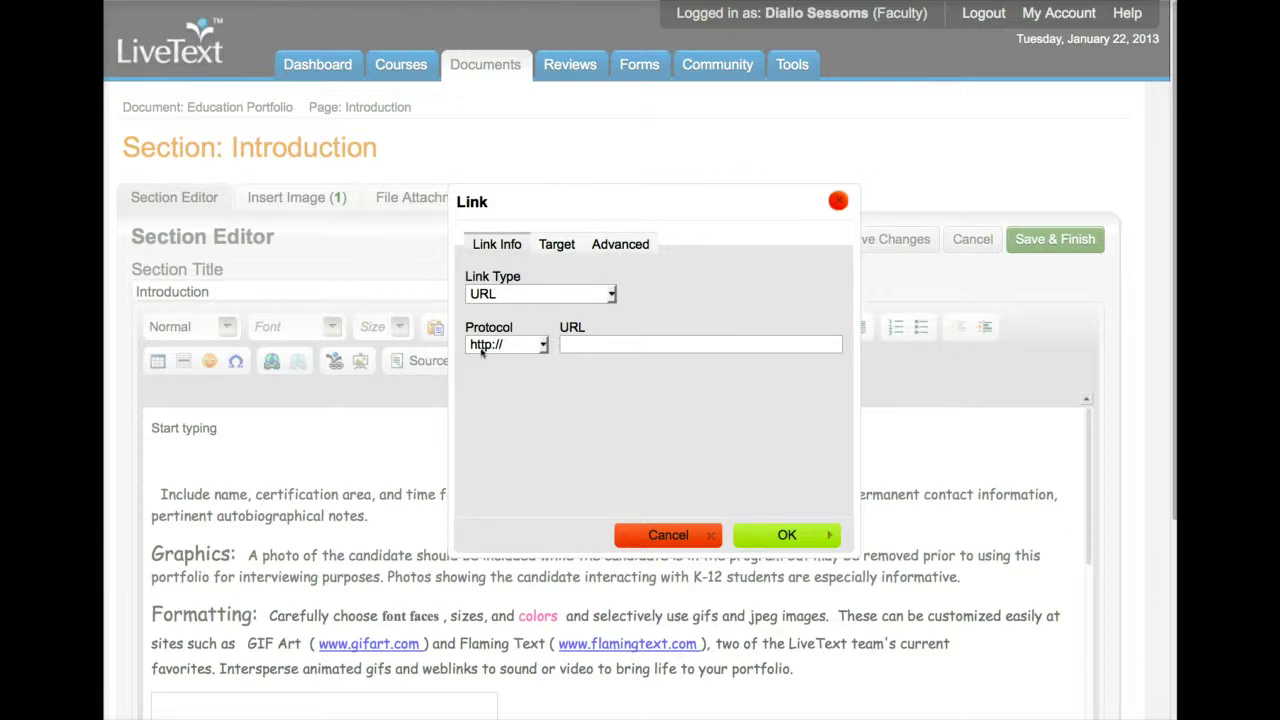
left_click(605, 344)
type("http://sali")
key("BackSpace")
key("BackSpace")
key("BackSpace")
key("BackSpace")
type("h")
type("ttp://")
type("w")
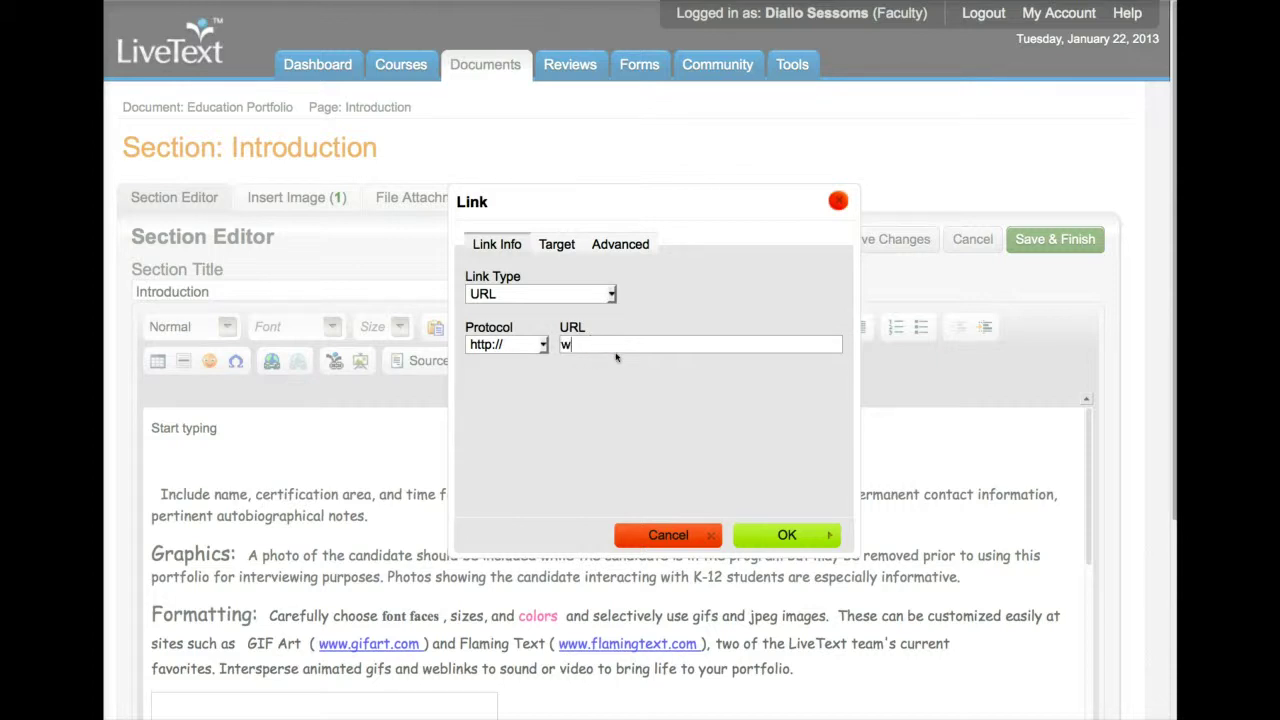
left_click(670, 536)
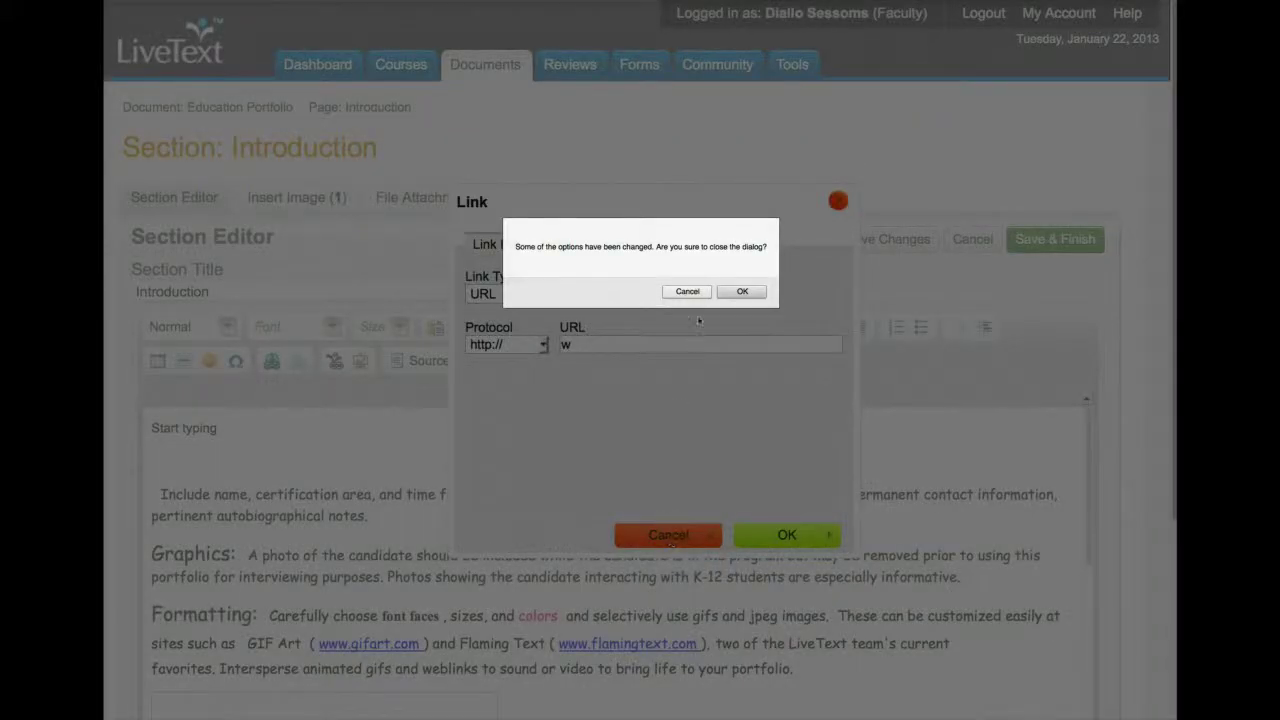
left_click(738, 292)
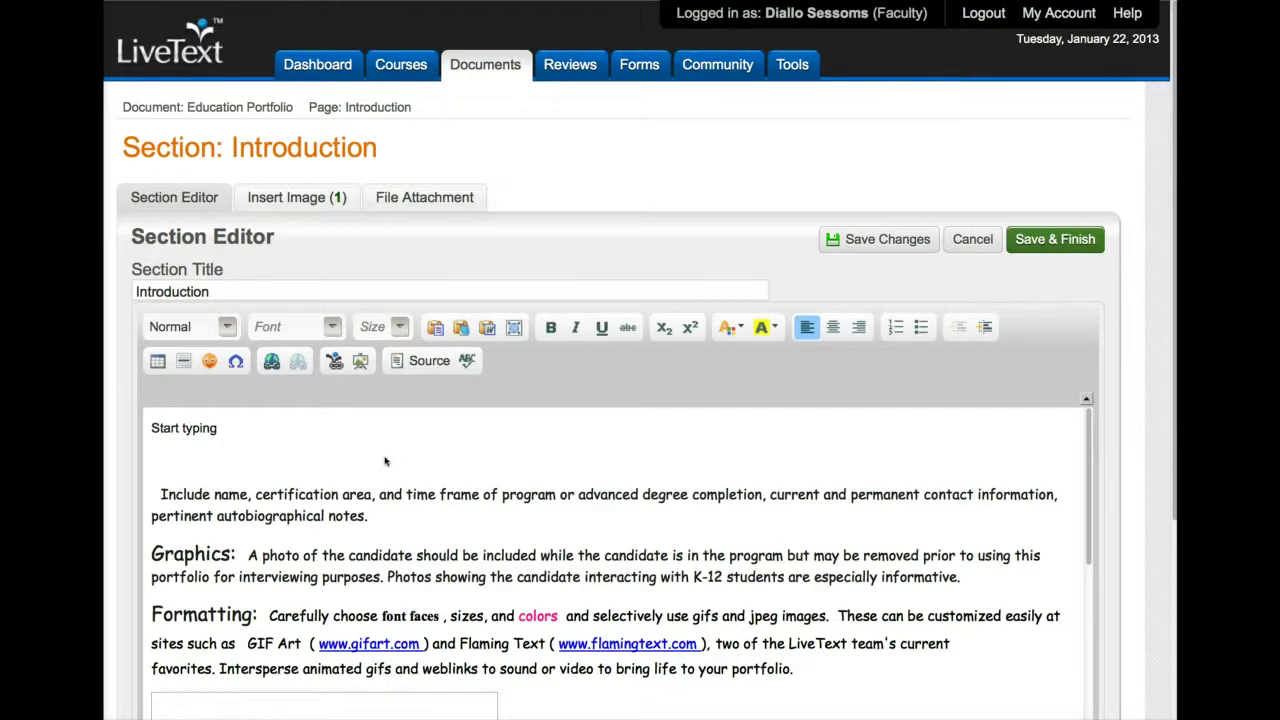
Check the Introduction section's embedded media, inserted image and file attachment entries, and leave the editor without saving
scroll(385, 460, "down", 8)
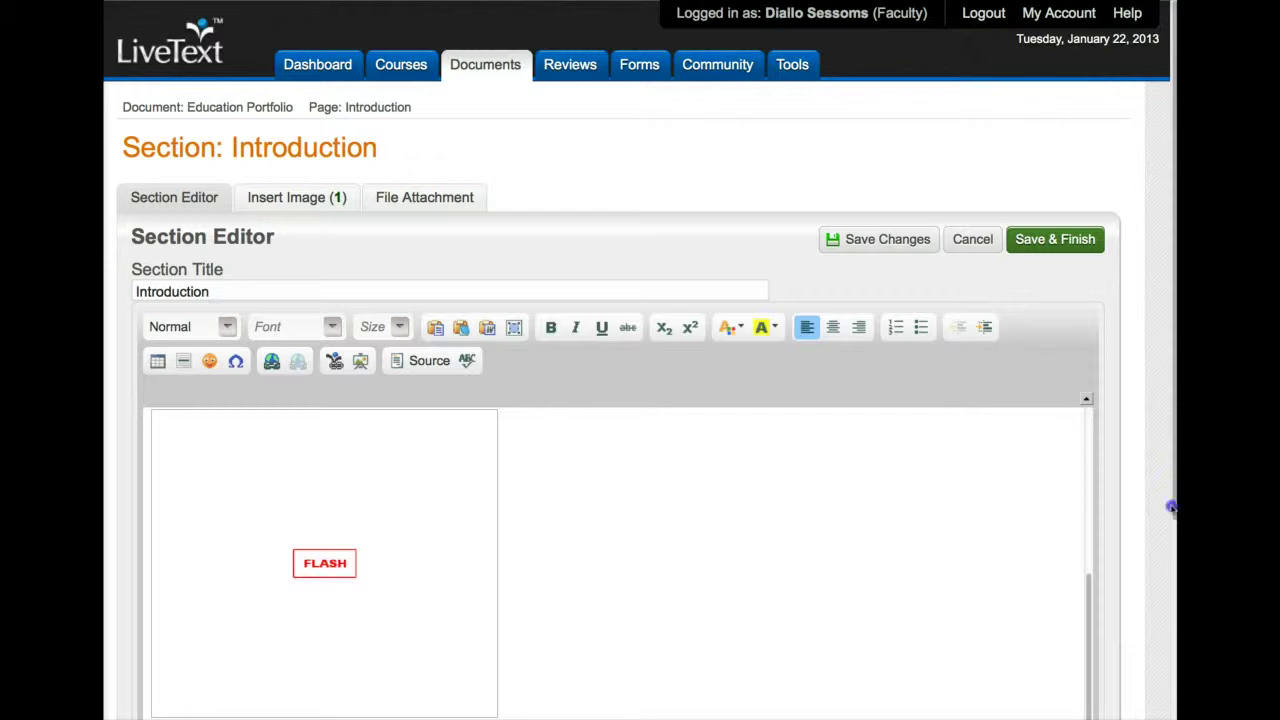
scroll(1171, 506, "down", 3)
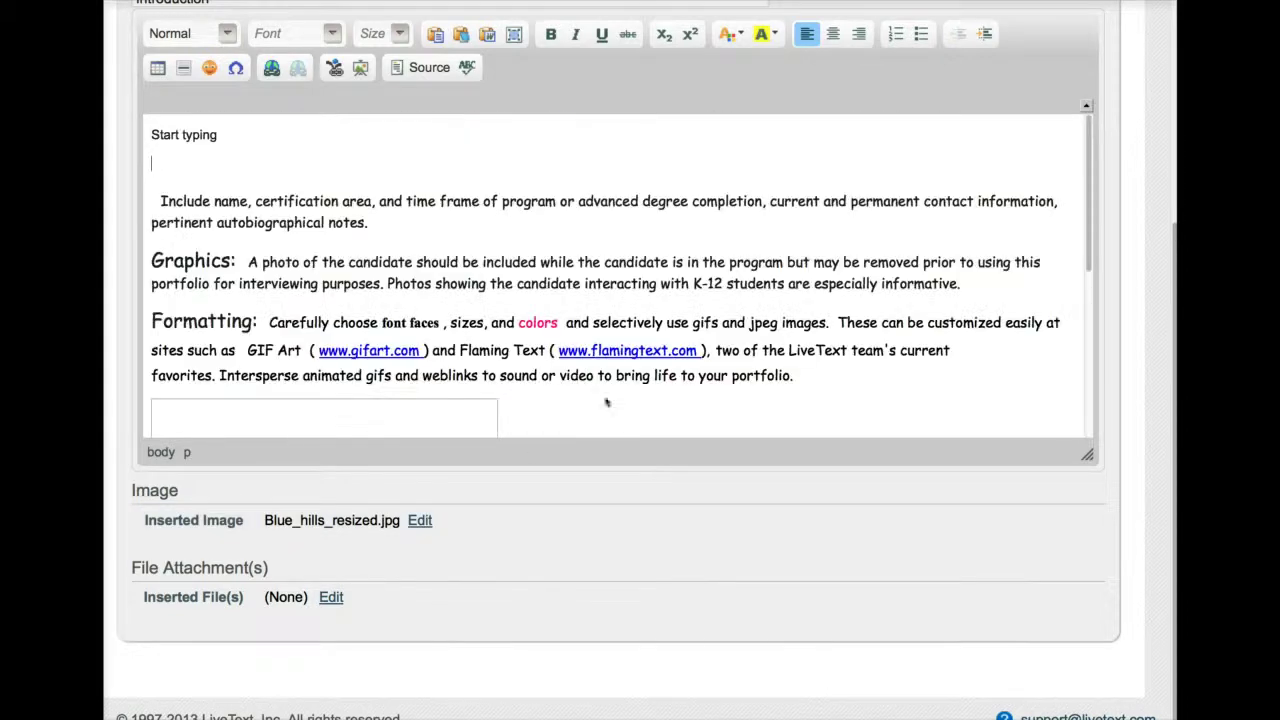
scroll(1177, 387, "up", 1)
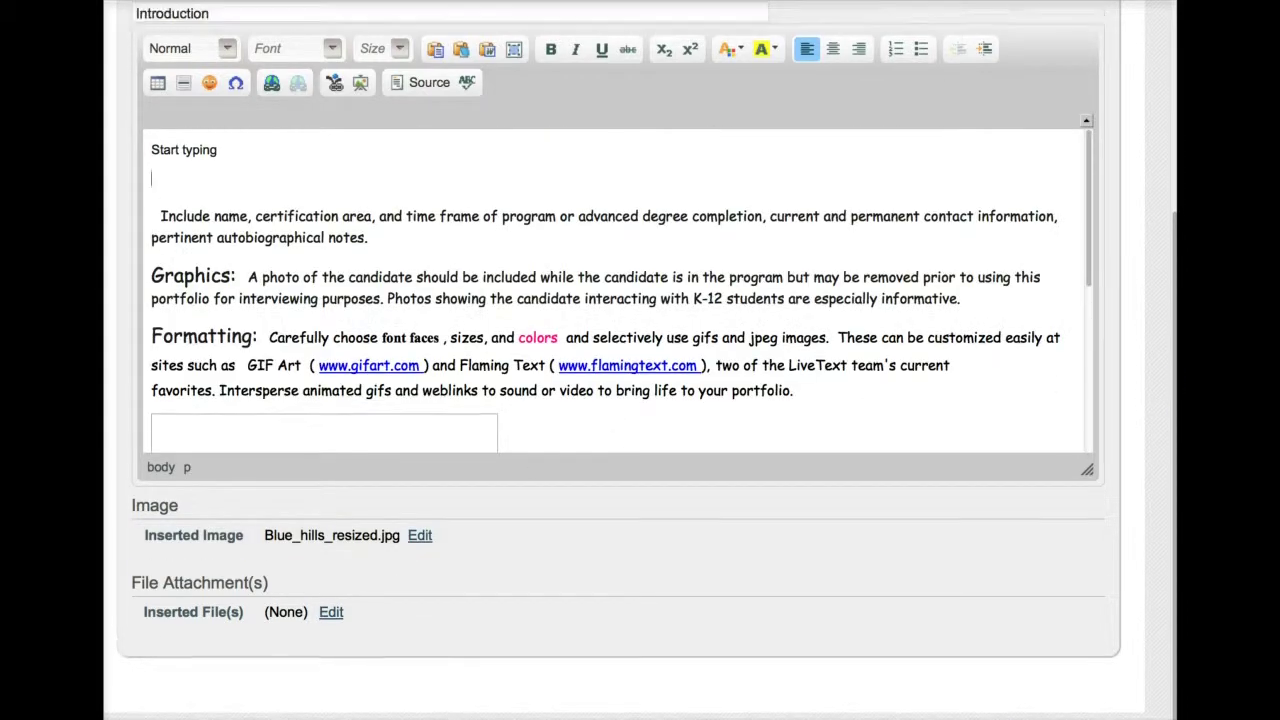
scroll(640, 400, "up", 5)
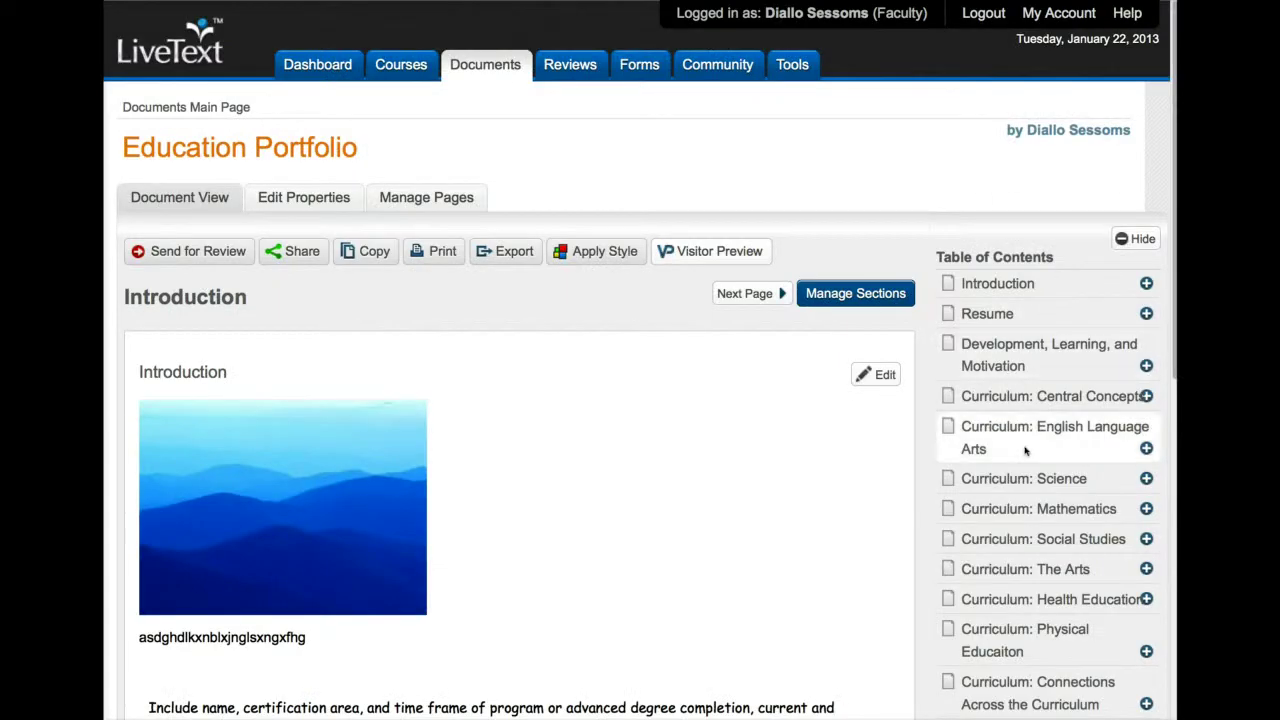
Open the Curriculum: Mathematics page of the Education Portfolio
scroll(1025, 450, "down", 3)
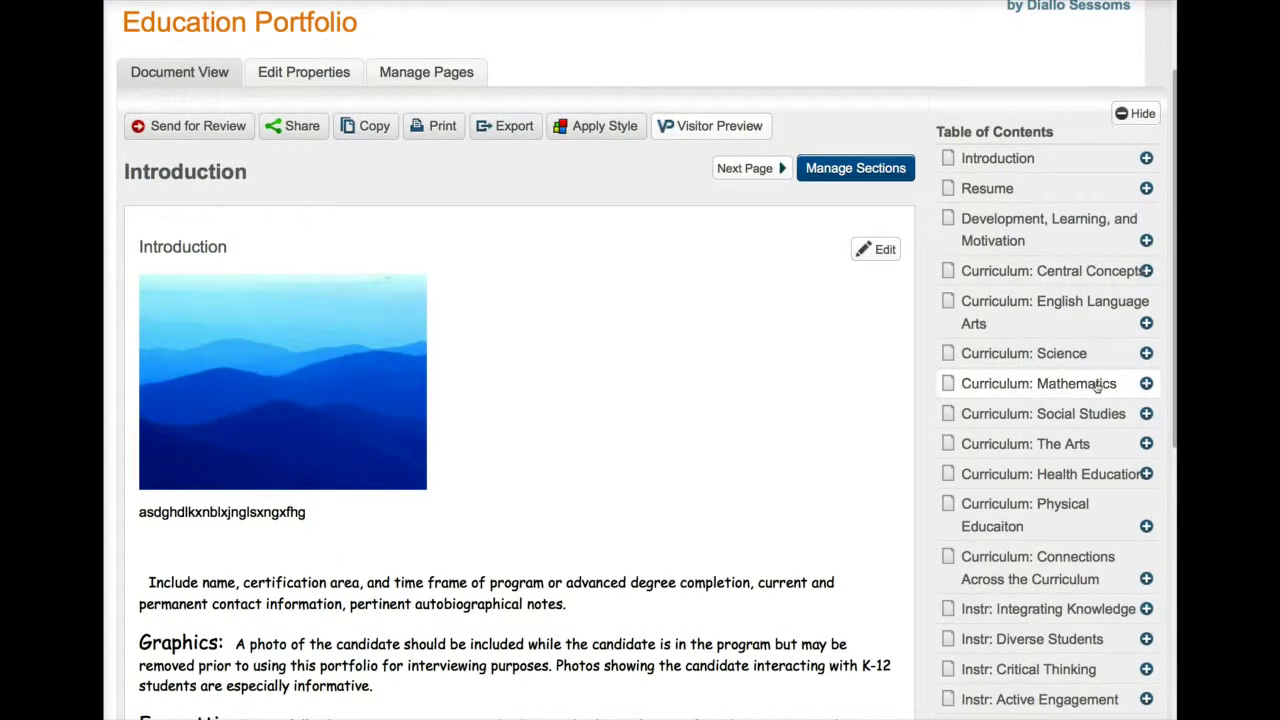
left_click(1096, 385)
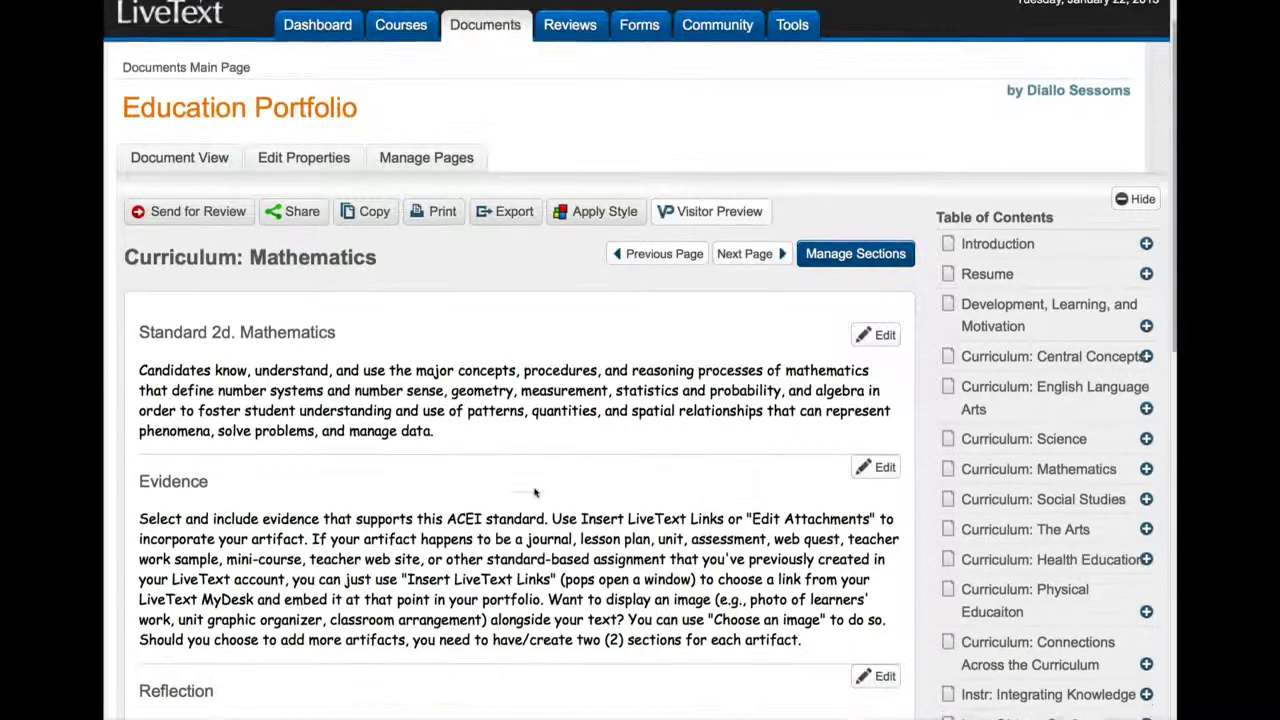
Highlight the Standard 2d. Mathematics heading and look through the Evidence and Reflection sections of the page
scroll(535, 492, "down", 2)
left_click(345, 268)
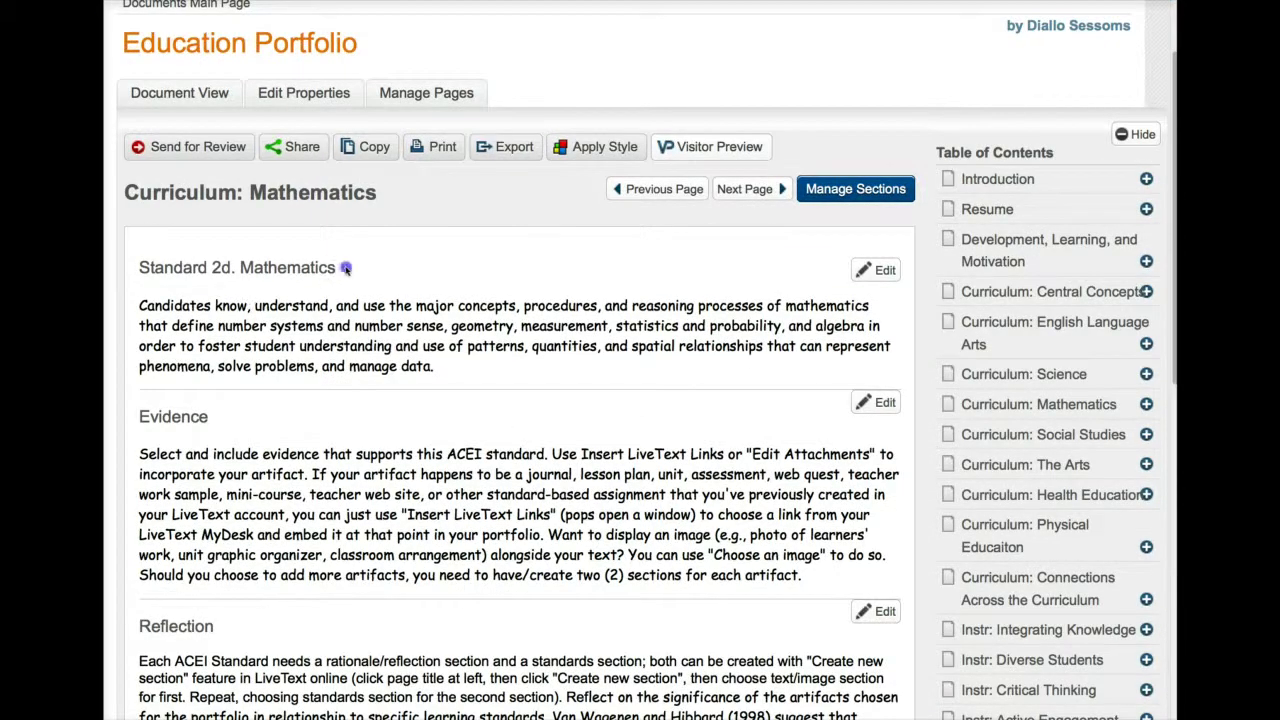
left_click_drag(345, 268, 132, 266)
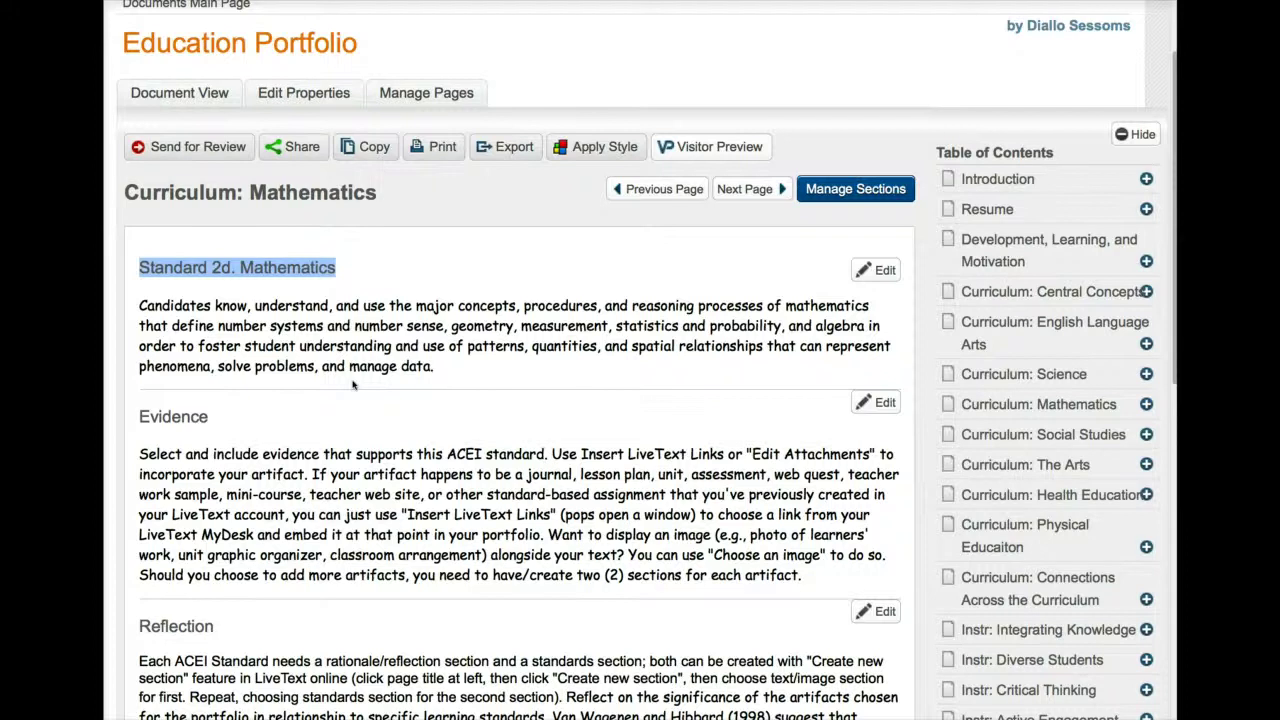
scroll(478, 320, "down", 3)
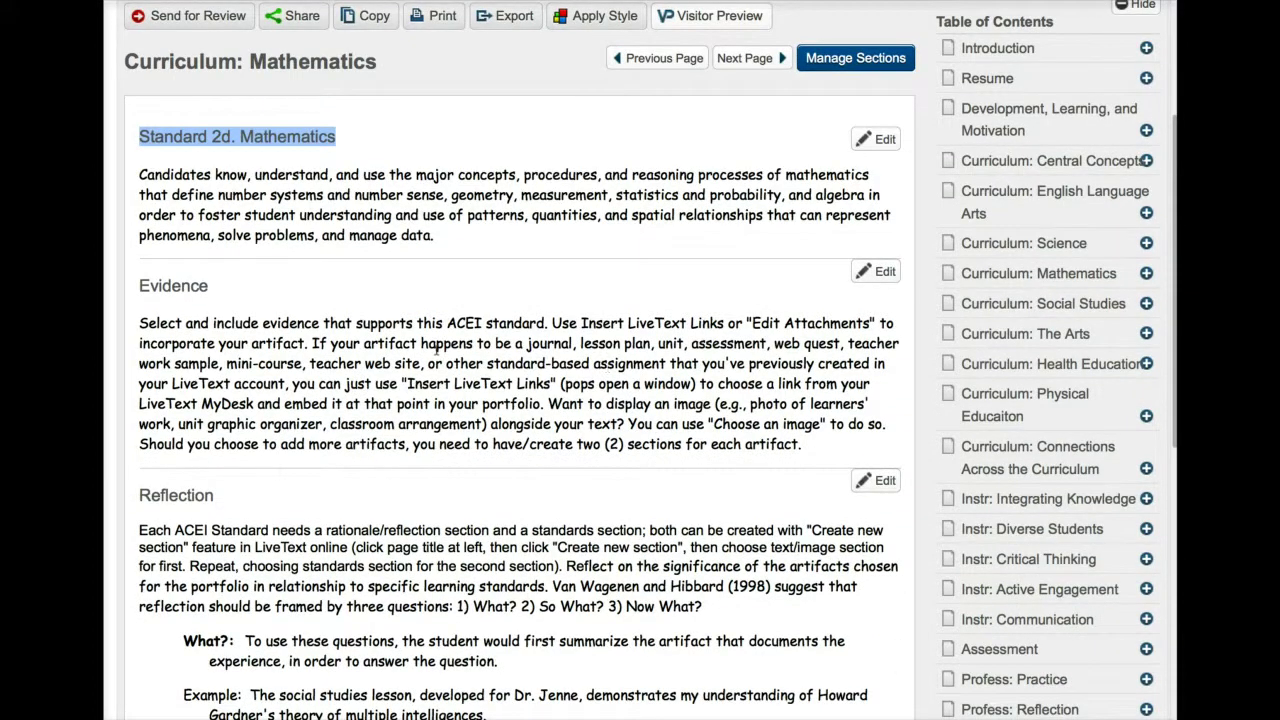
scroll(436, 346, "down", 6)
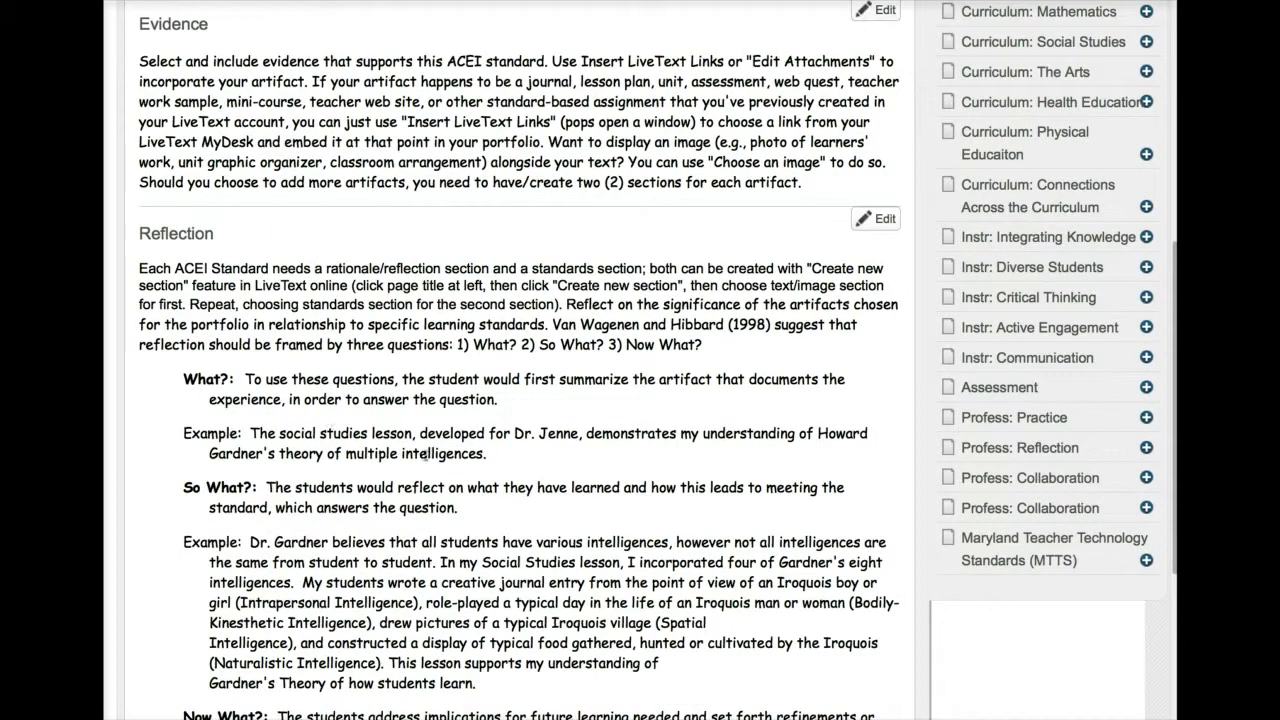
scroll(1015, 267, "up", 7)
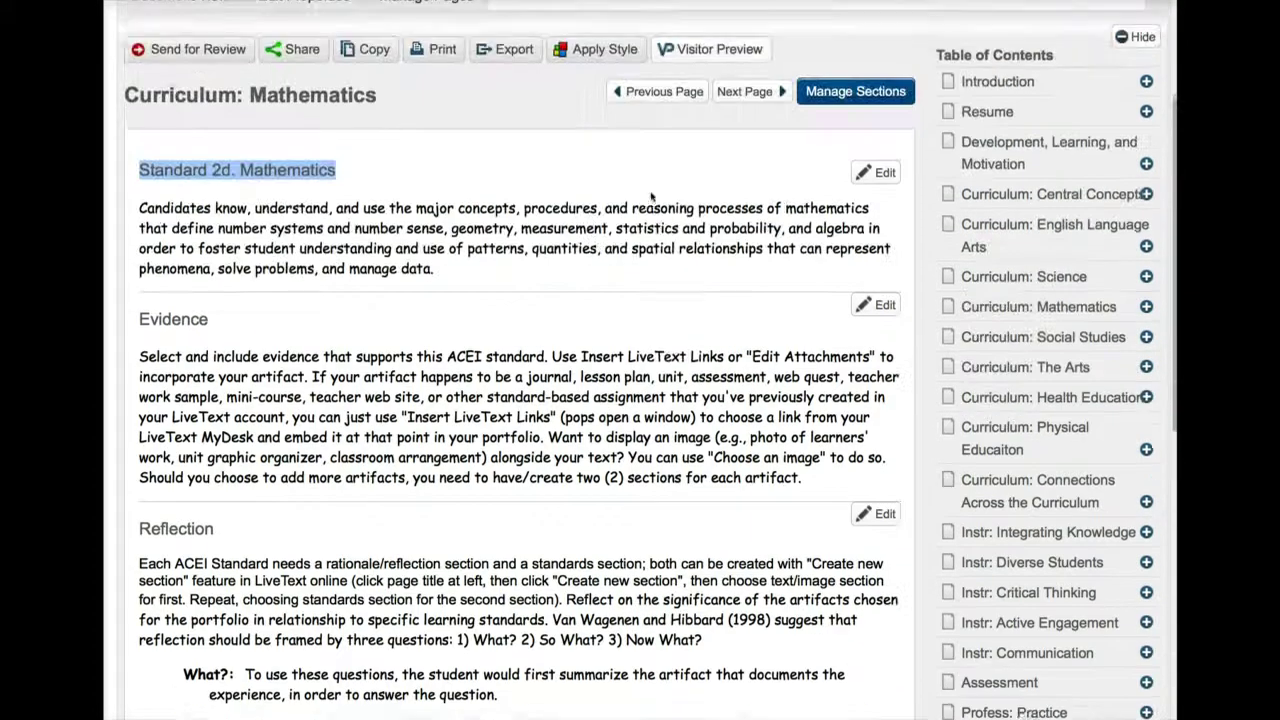
Open the Mathematics page's Evidence section for editing, check its image and file attachment entries, and leave without saving
left_click(874, 312)
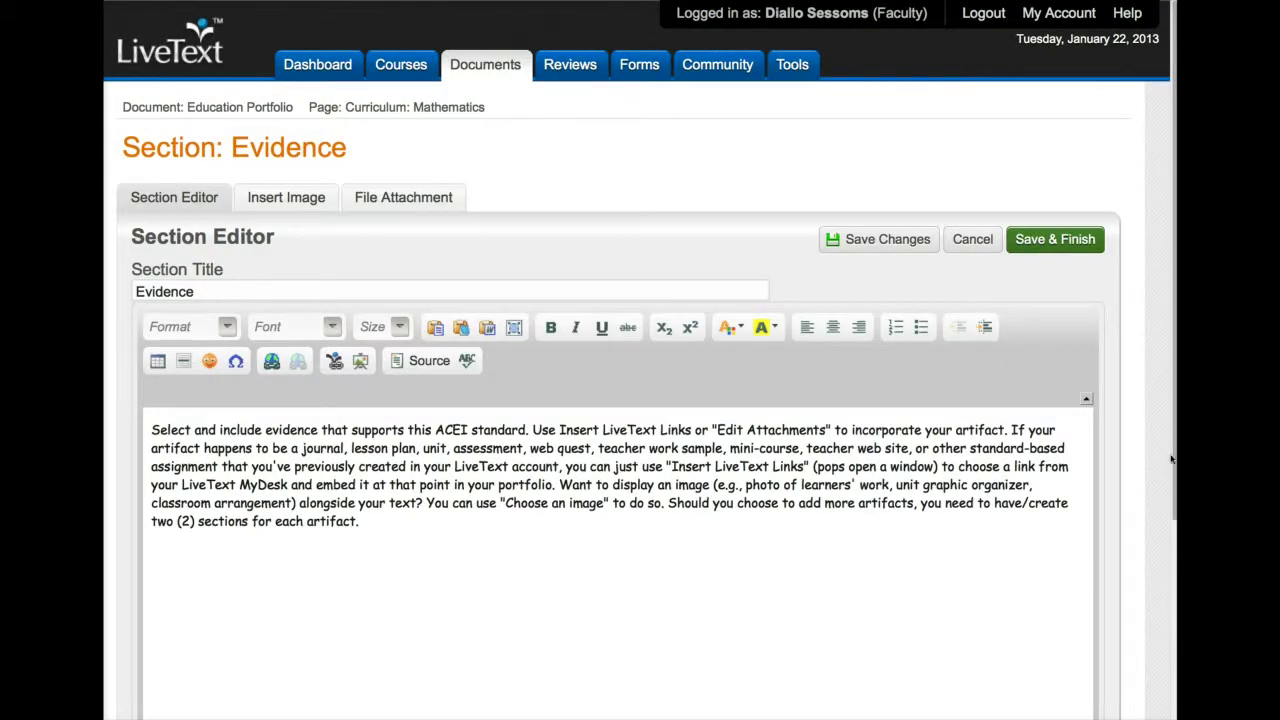
scroll(1154, 608, "down", 6)
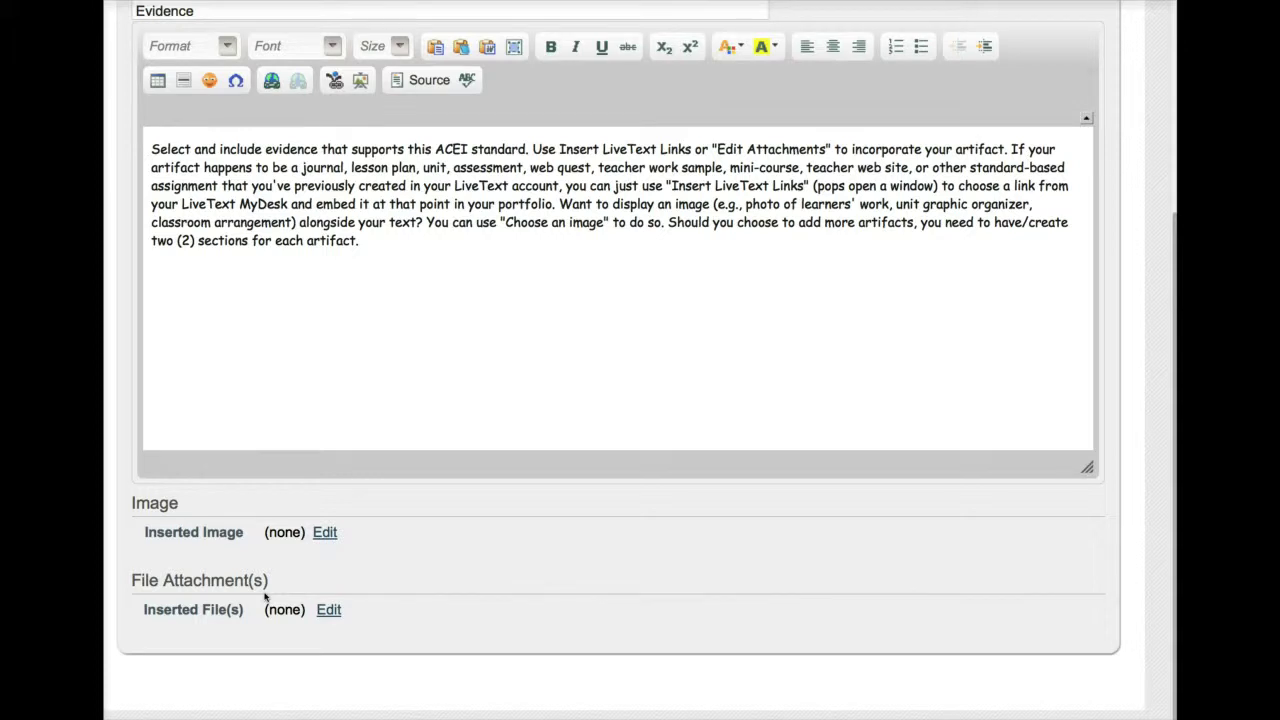
scroll(843, 557, "up", 6)
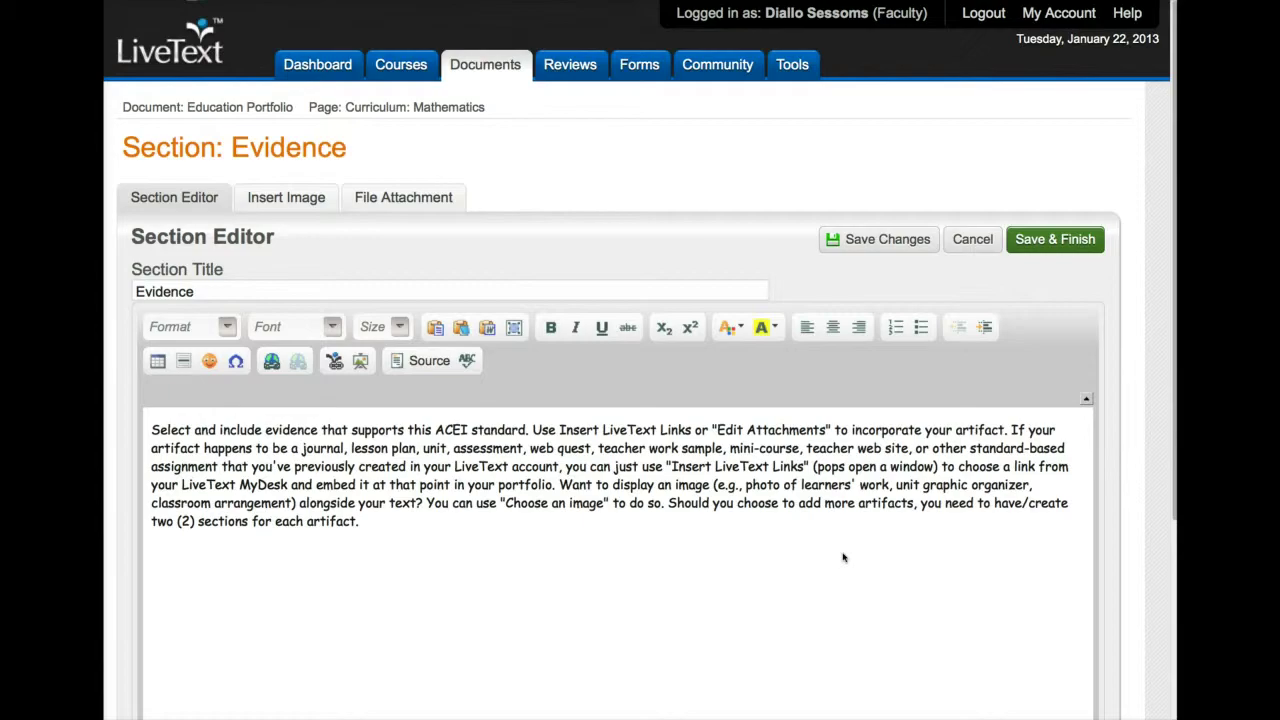
left_click(968, 246)
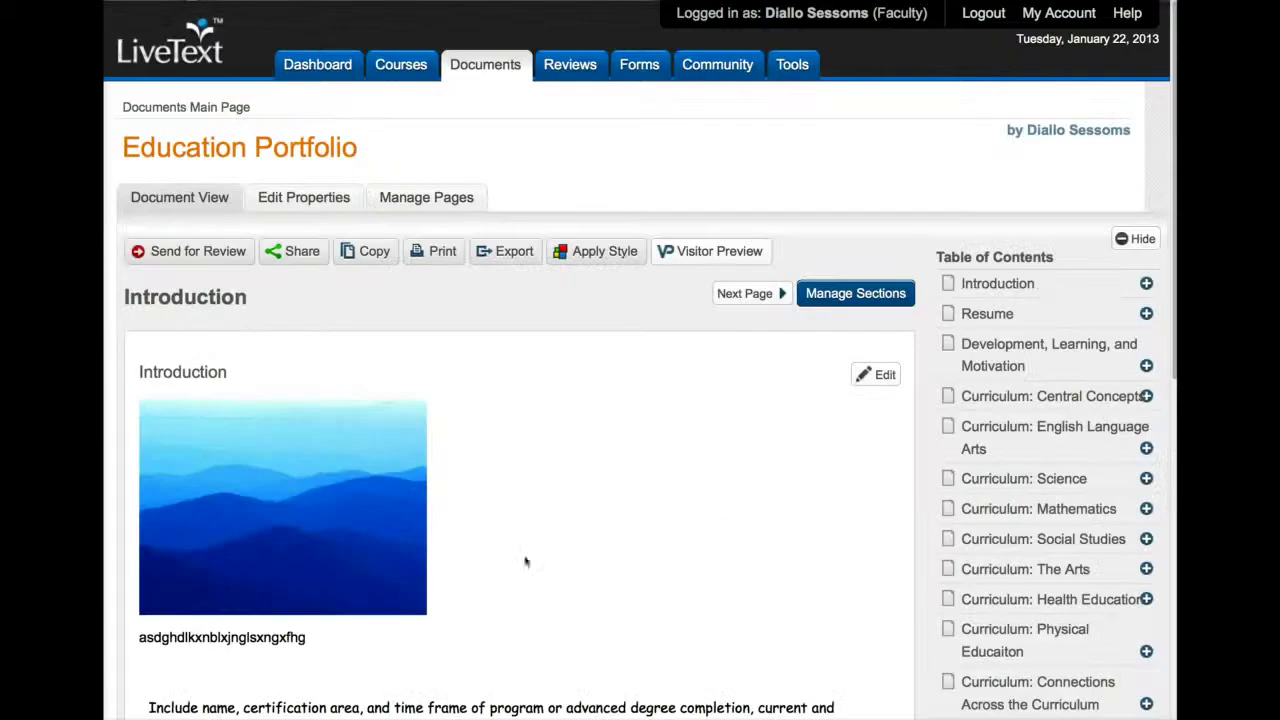
Return to the Curriculum: Mathematics page and highlight the "What?" explanation in its Reflection section
scroll(990, 600, "down", 4)
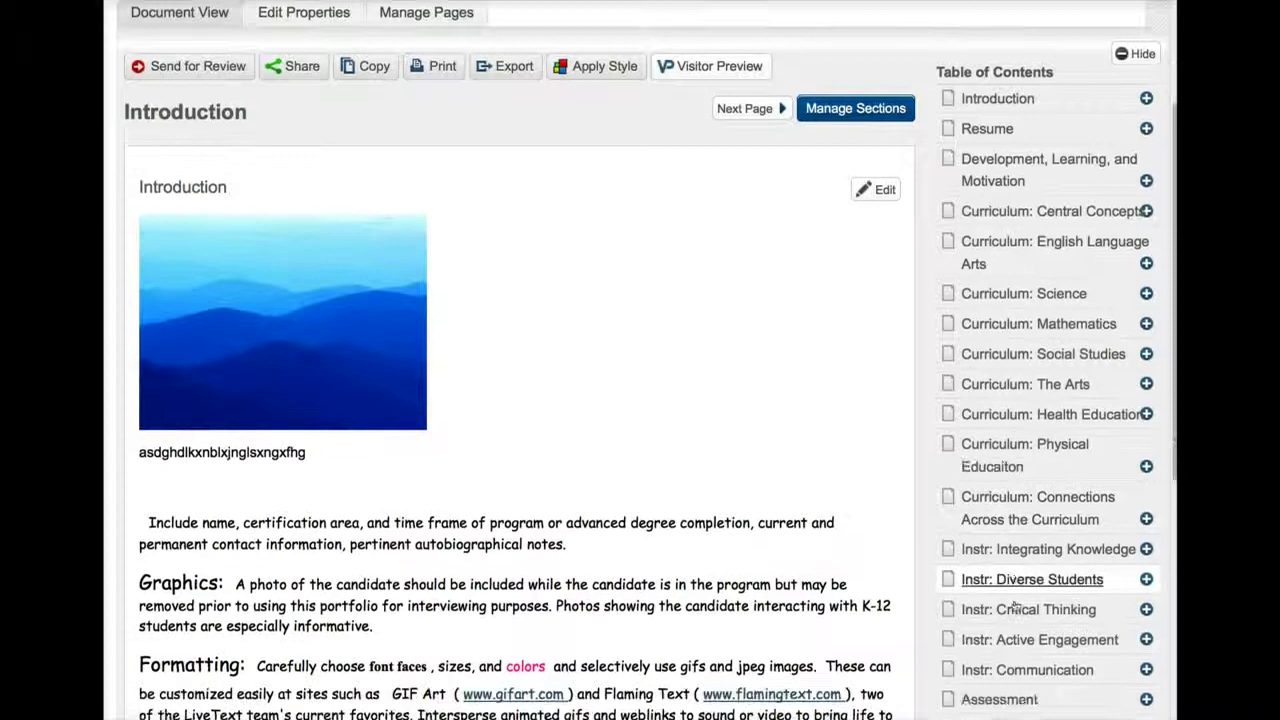
scroll(1015, 600, "down", 3)
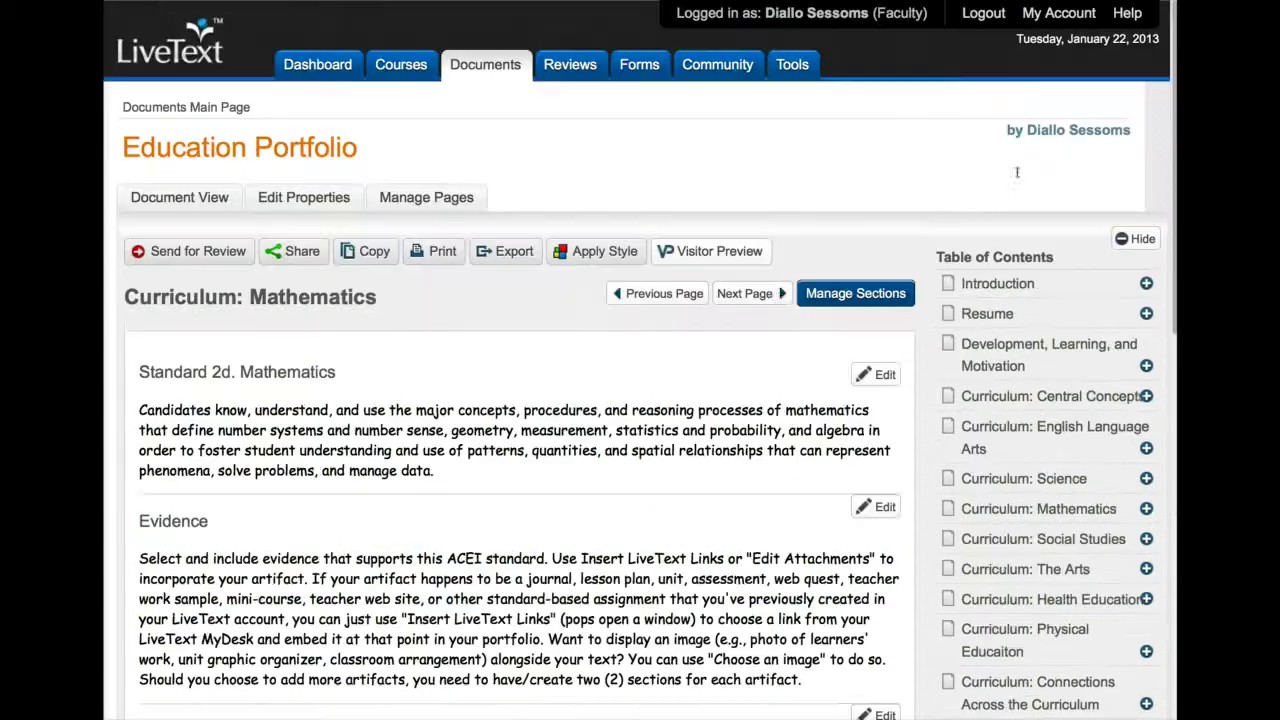
scroll(517, 541, "down", 2)
scroll(518, 541, "down", 3)
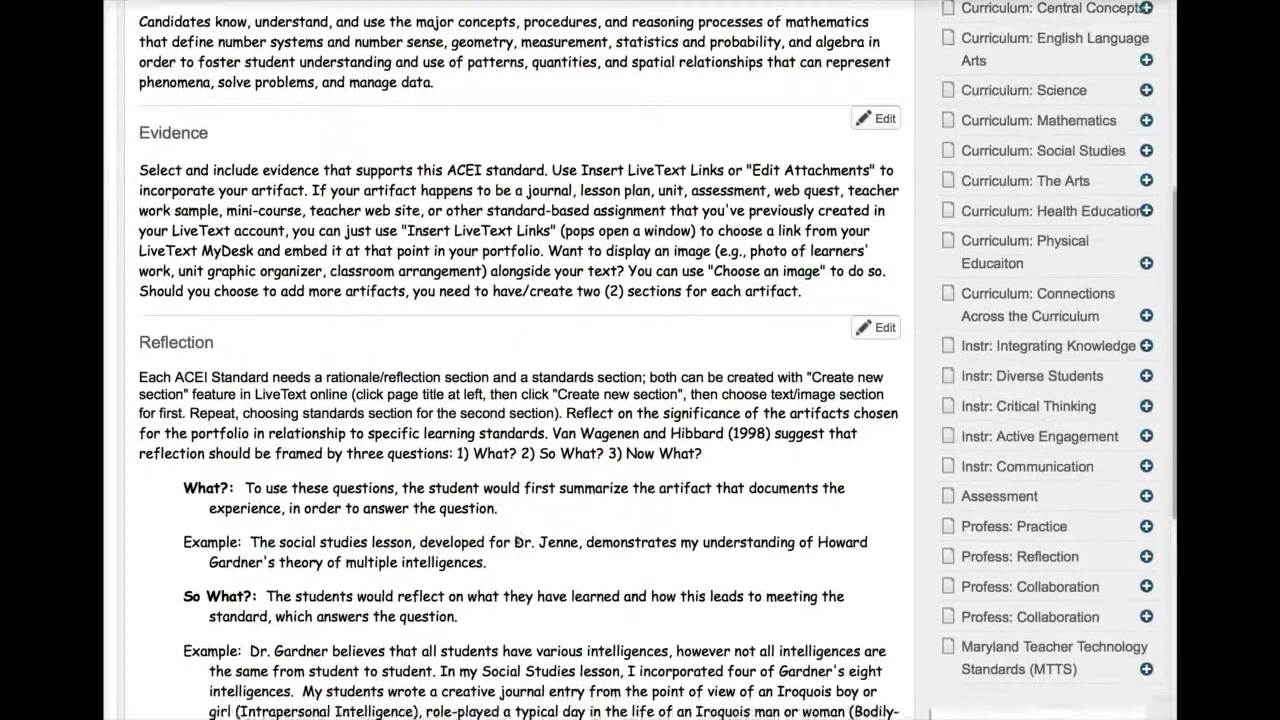
scroll(518, 541, "down", 5)
scroll(518, 537, "down", 1)
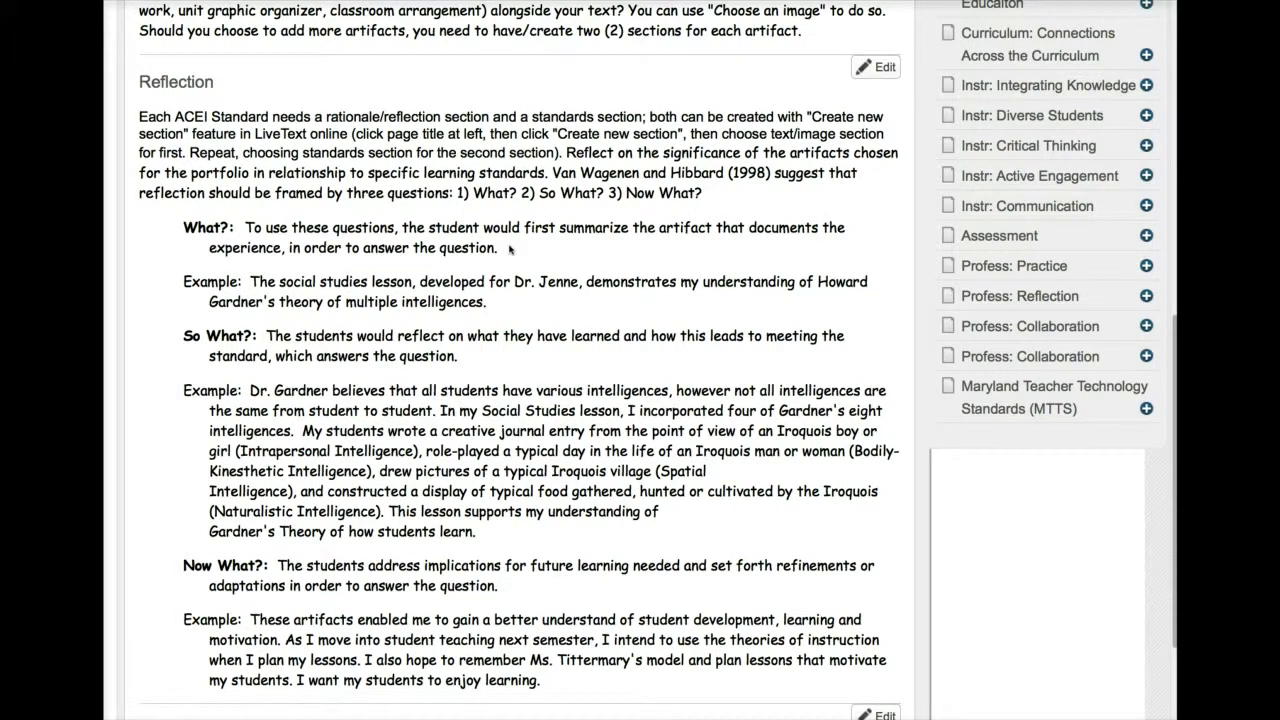
left_click_drag(498, 248, 245, 227)
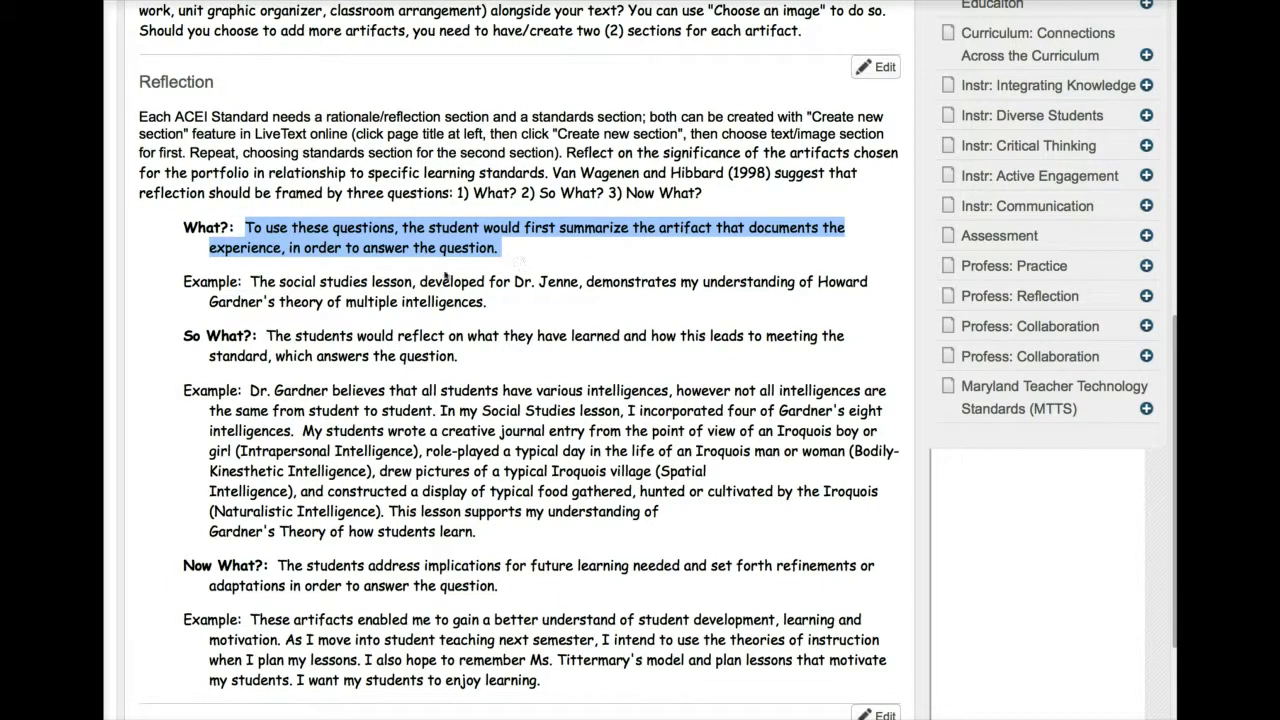
Examine the "So What?" and "Now What?" examples and the additional standards section of the Mathematics page
scroll(440, 270, "down", 2)
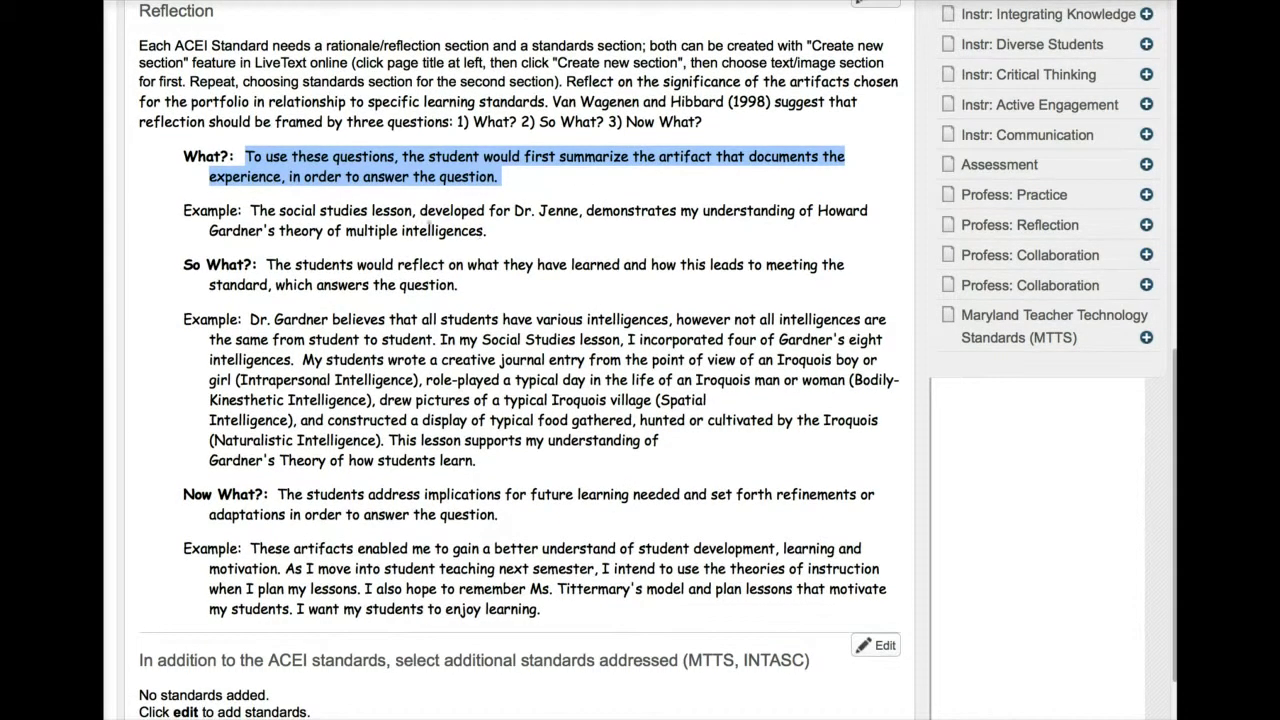
left_click(408, 328)
scroll(409, 327, "down", 1)
scroll(409, 328, "down", 1)
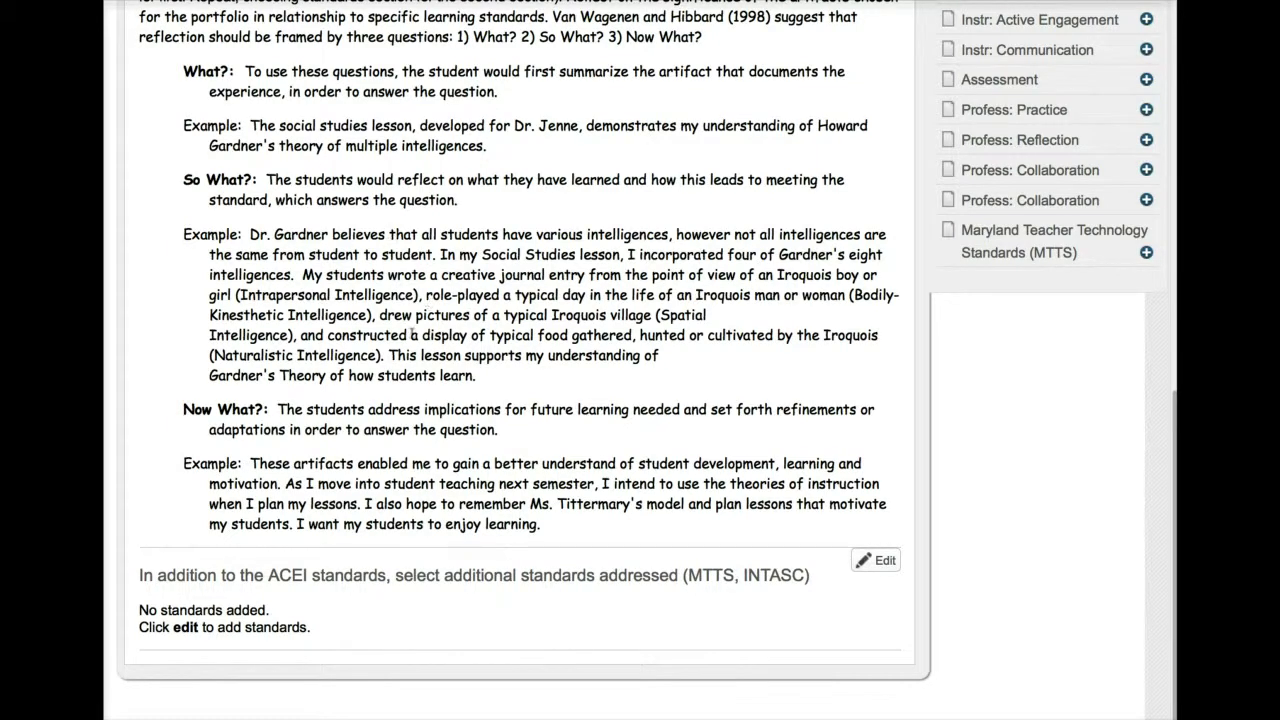
scroll(412, 335, "down", 1)
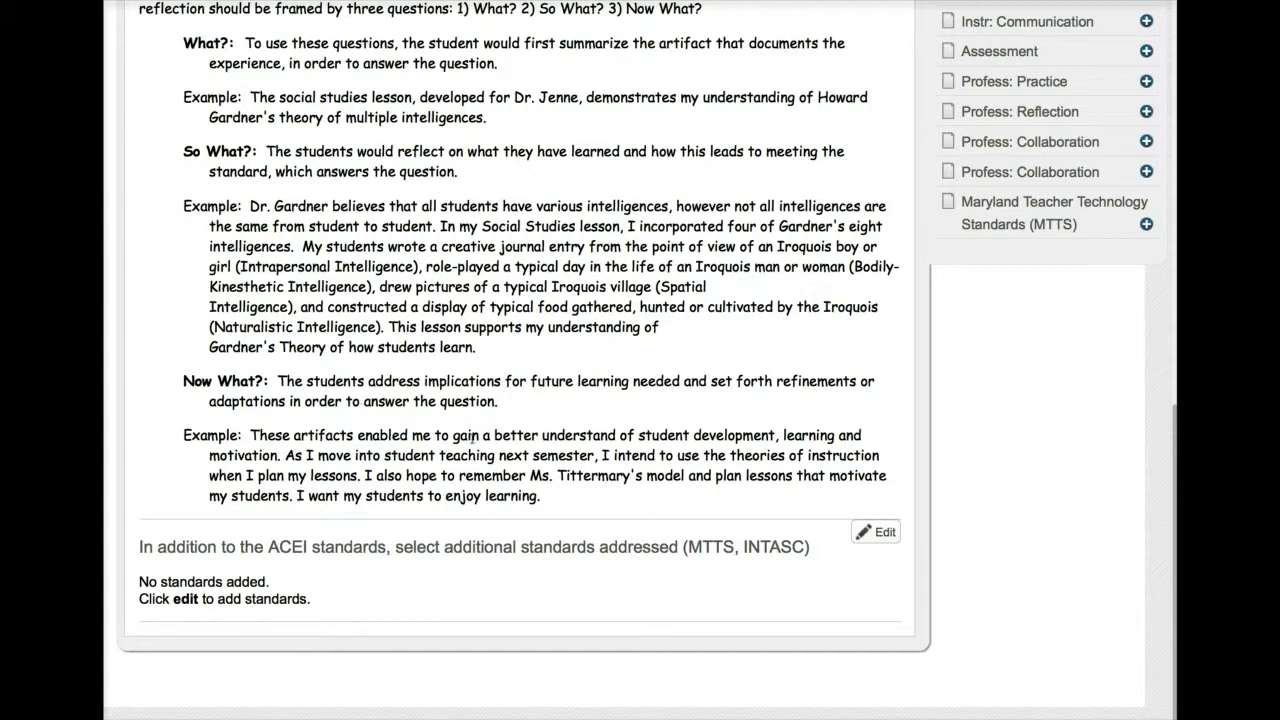
scroll(474, 440, "up", 8)
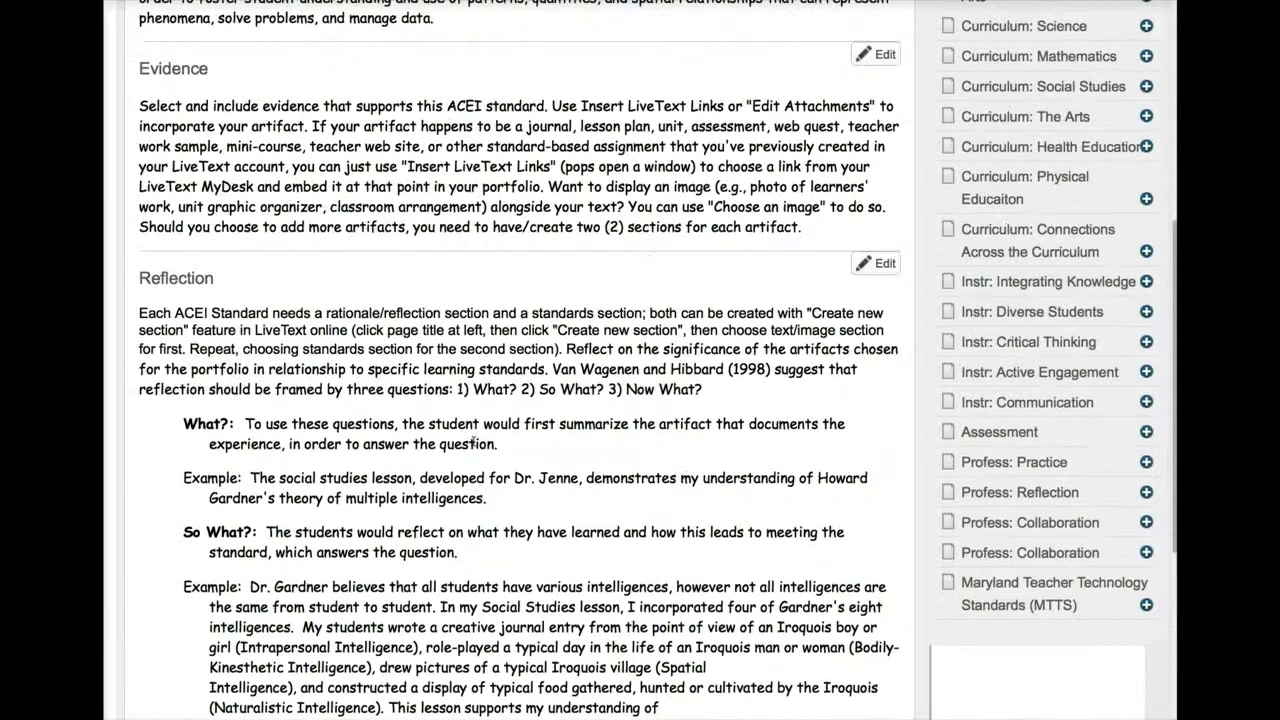
scroll(626, 316, "up", 7)
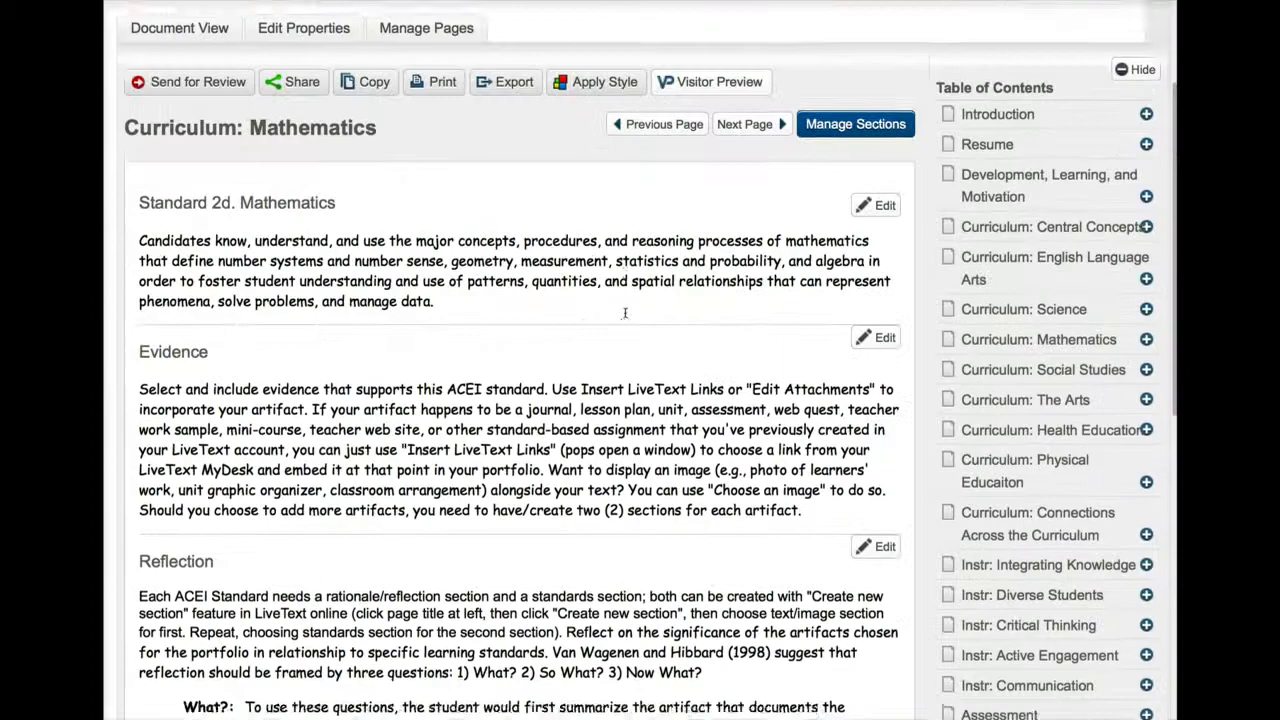
Open the Maryland Teacher Technology Standards (MTTS) page and examine its Communication and Legal, Social and Ethical Issues sections
scroll(626, 316, "down", 10)
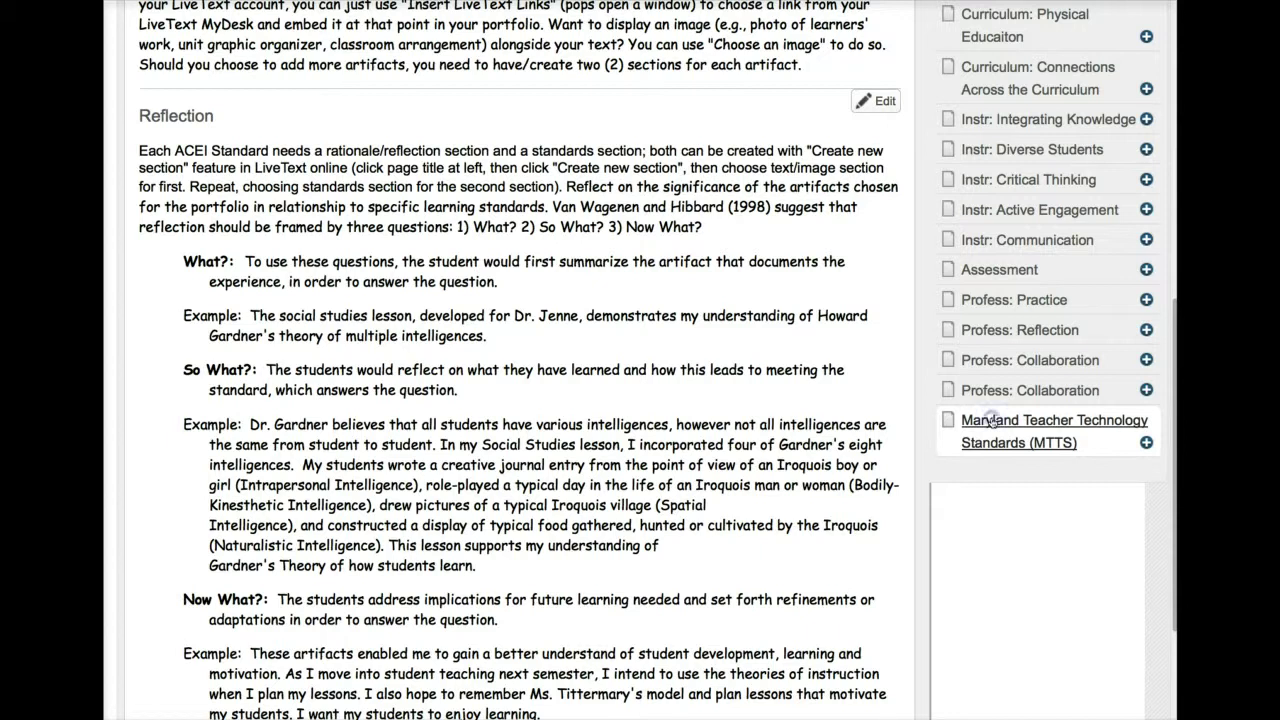
left_click(991, 421)
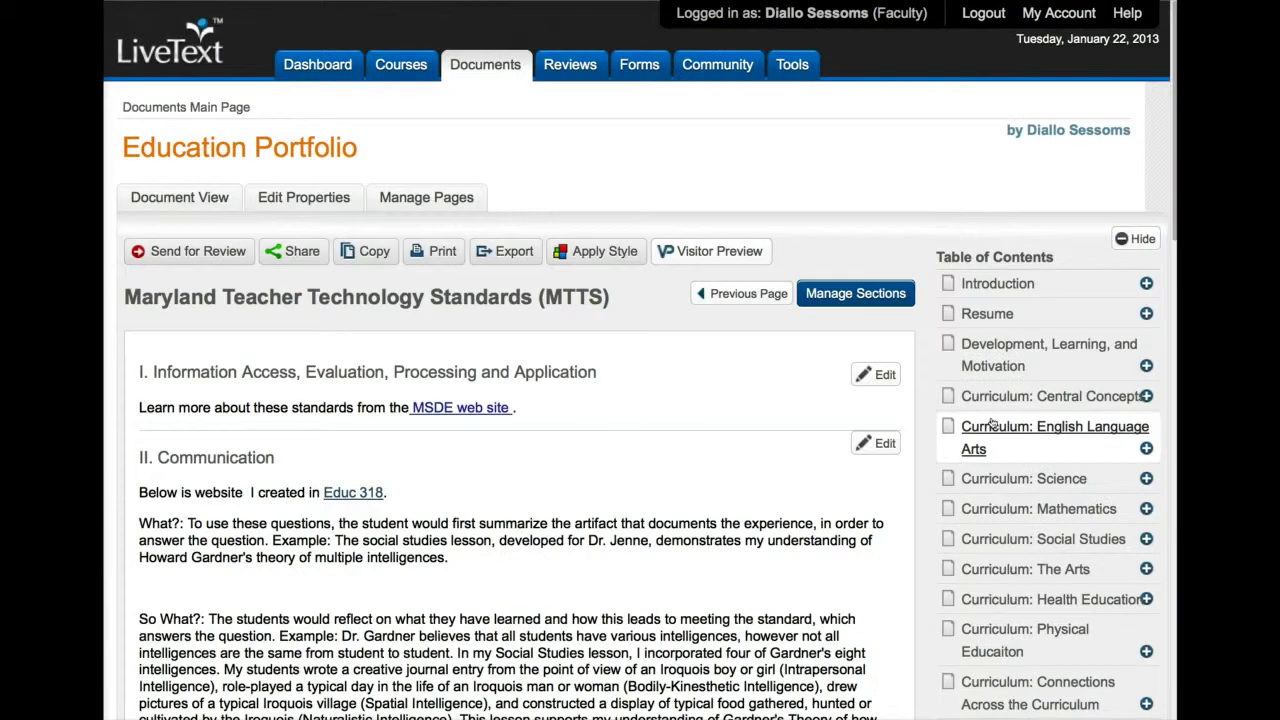
scroll(713, 519, "down", 3)
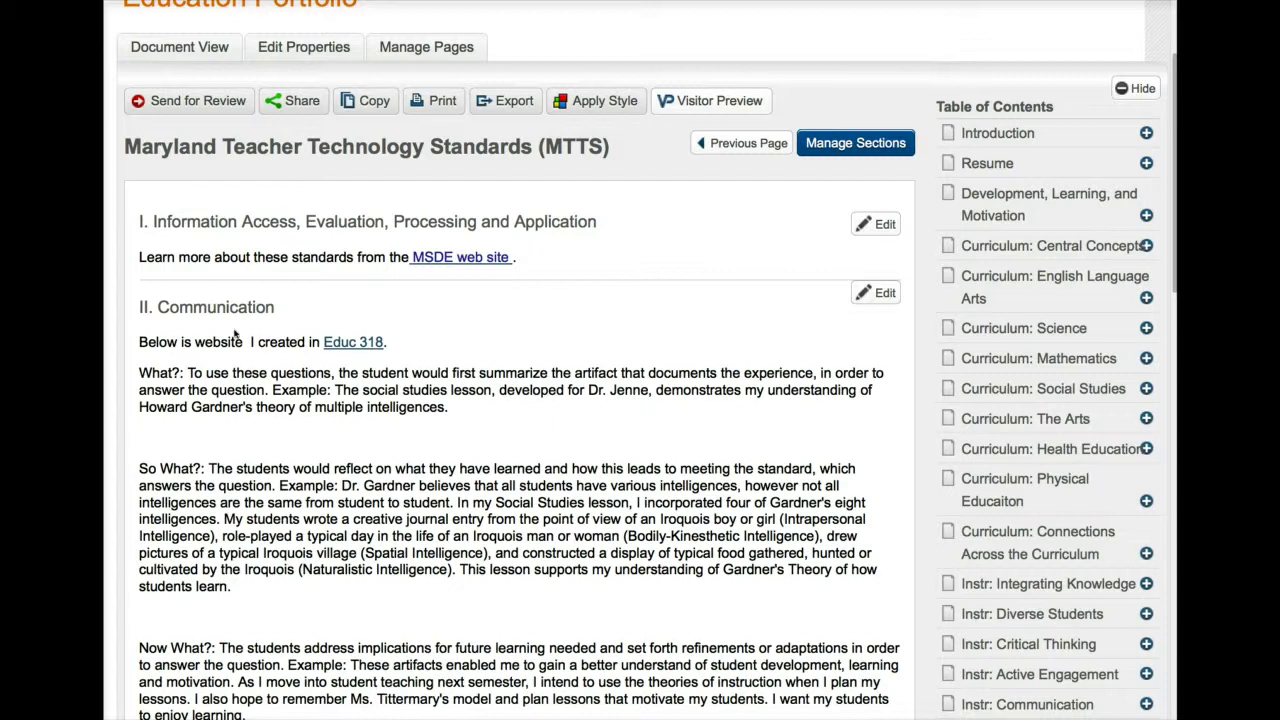
scroll(228, 346, "down", 5)
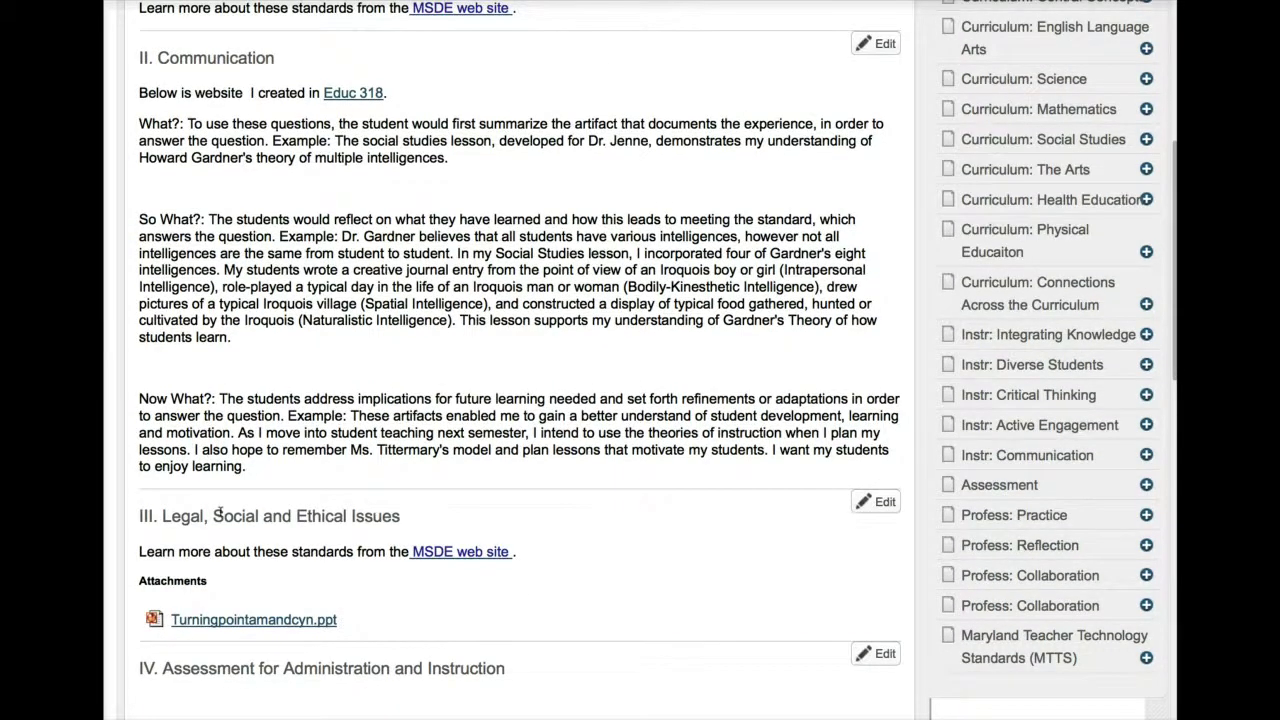
scroll(218, 512, "up", 3)
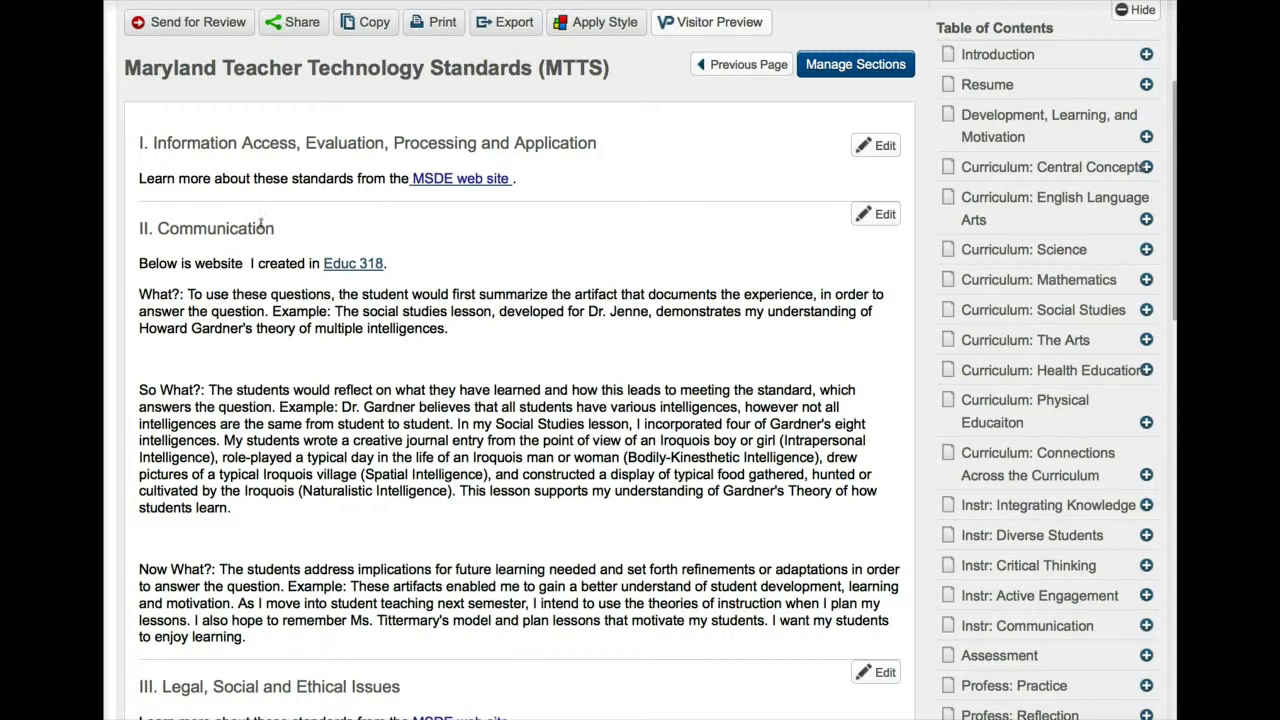
scroll(355, 457, "down", 3)
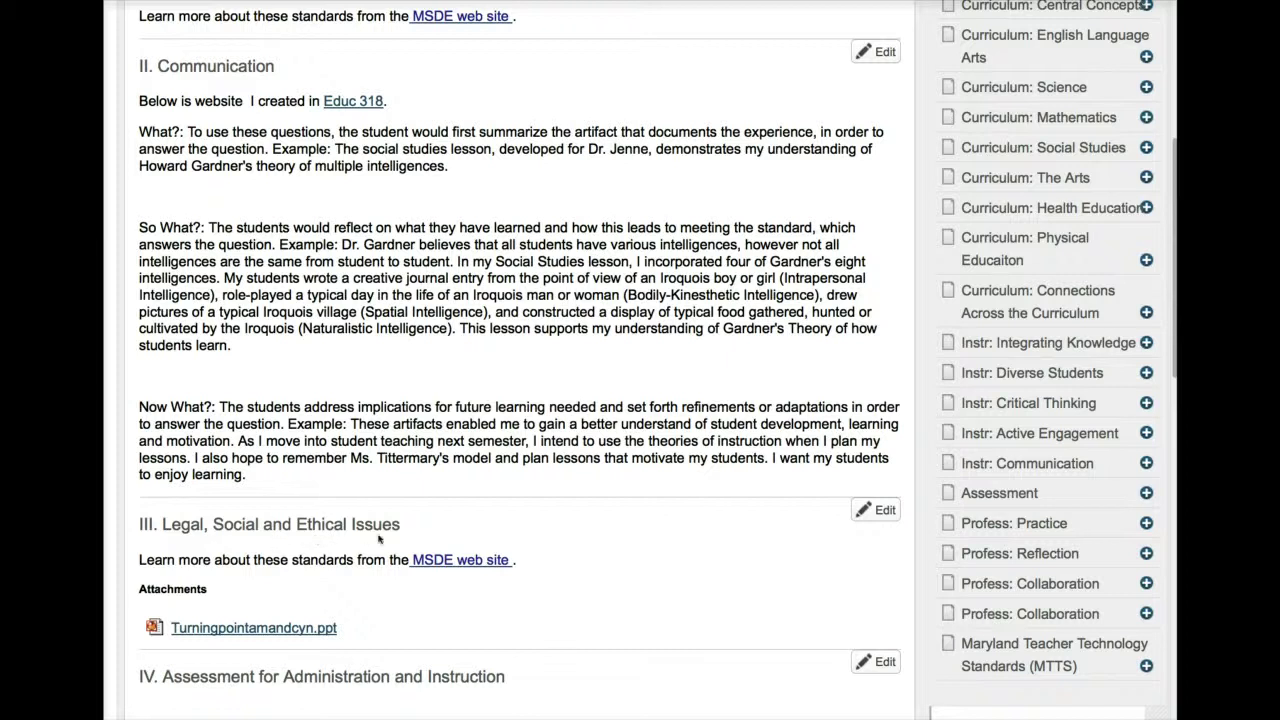
scroll(379, 538, "up", 3)
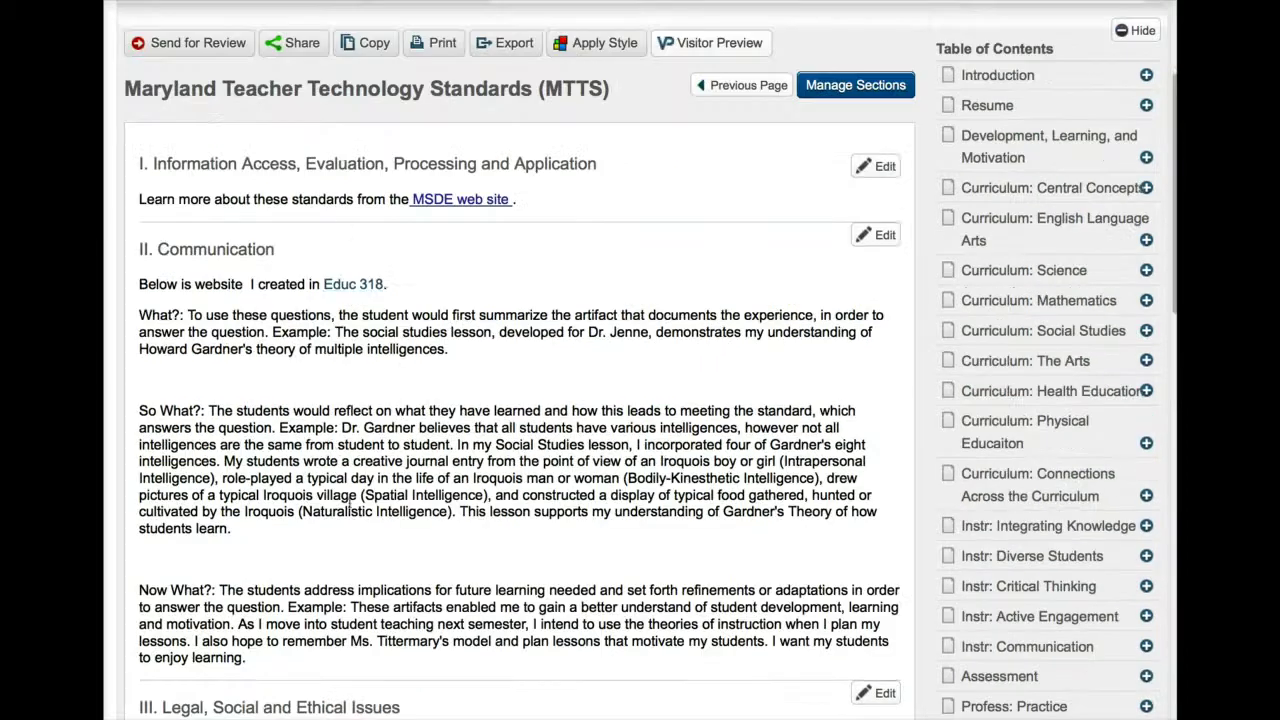
Review the MTTS sections from Assessment for Administration and Instruction through Professional Growth, and return to the page's beginning
scroll(349, 503, "down", 10)
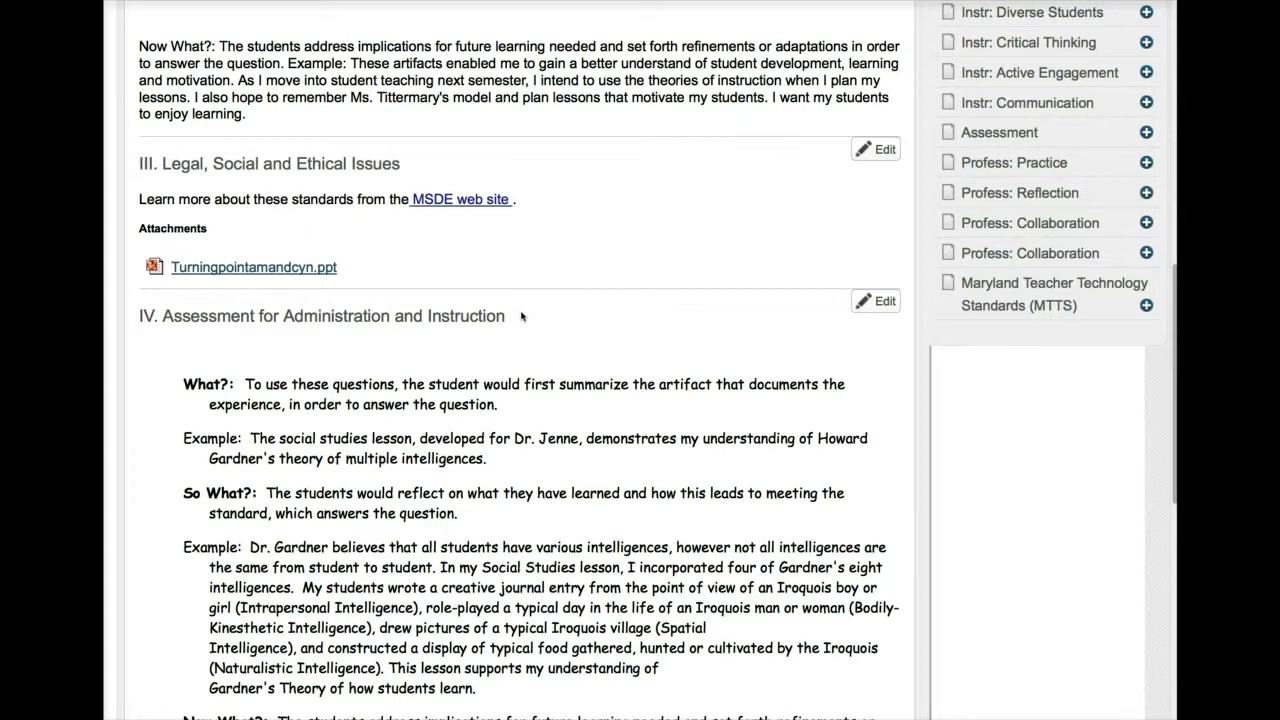
scroll(544, 403, "down", 13)
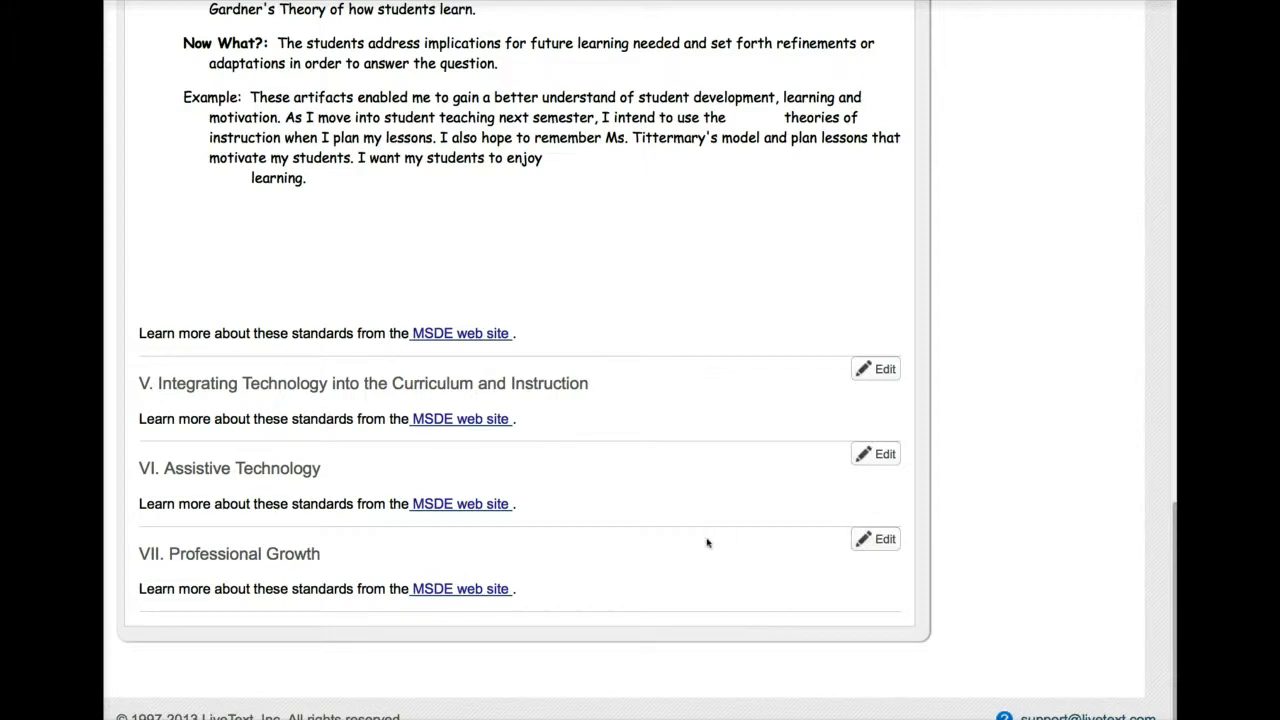
scroll(707, 543, "up", 5)
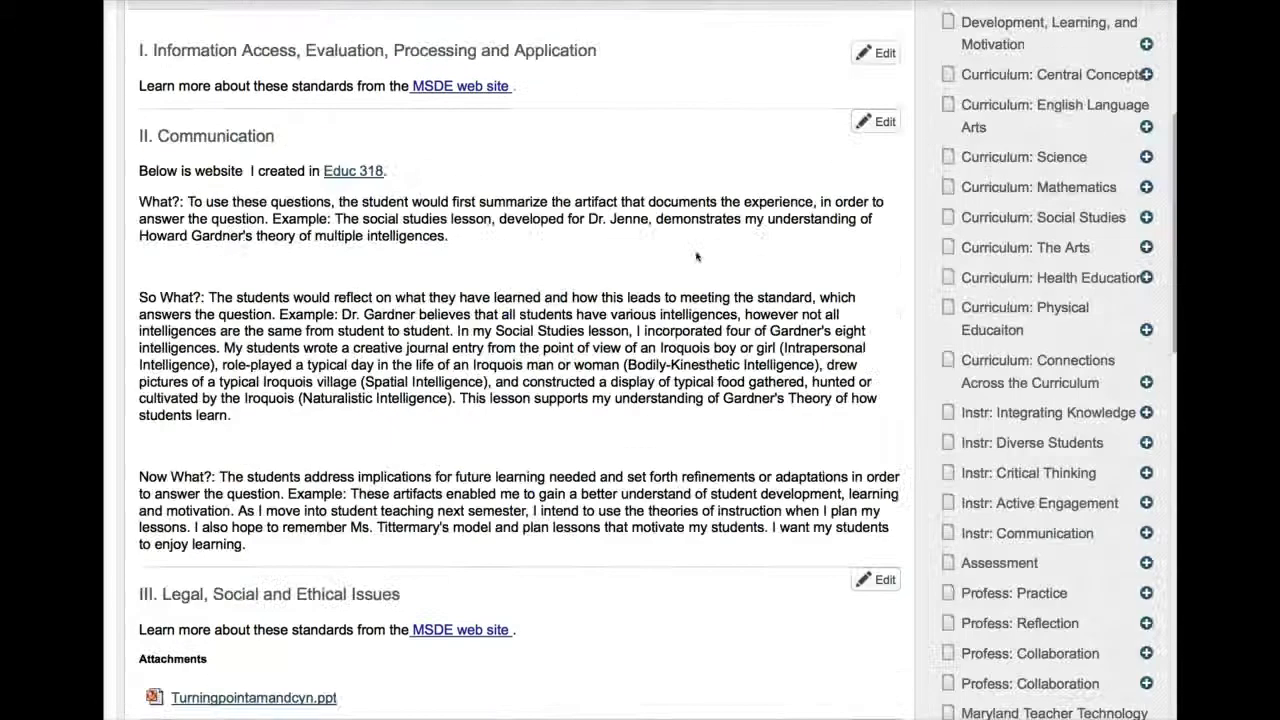
scroll(697, 257, "up", 3)
scroll(697, 257, "down", 2)
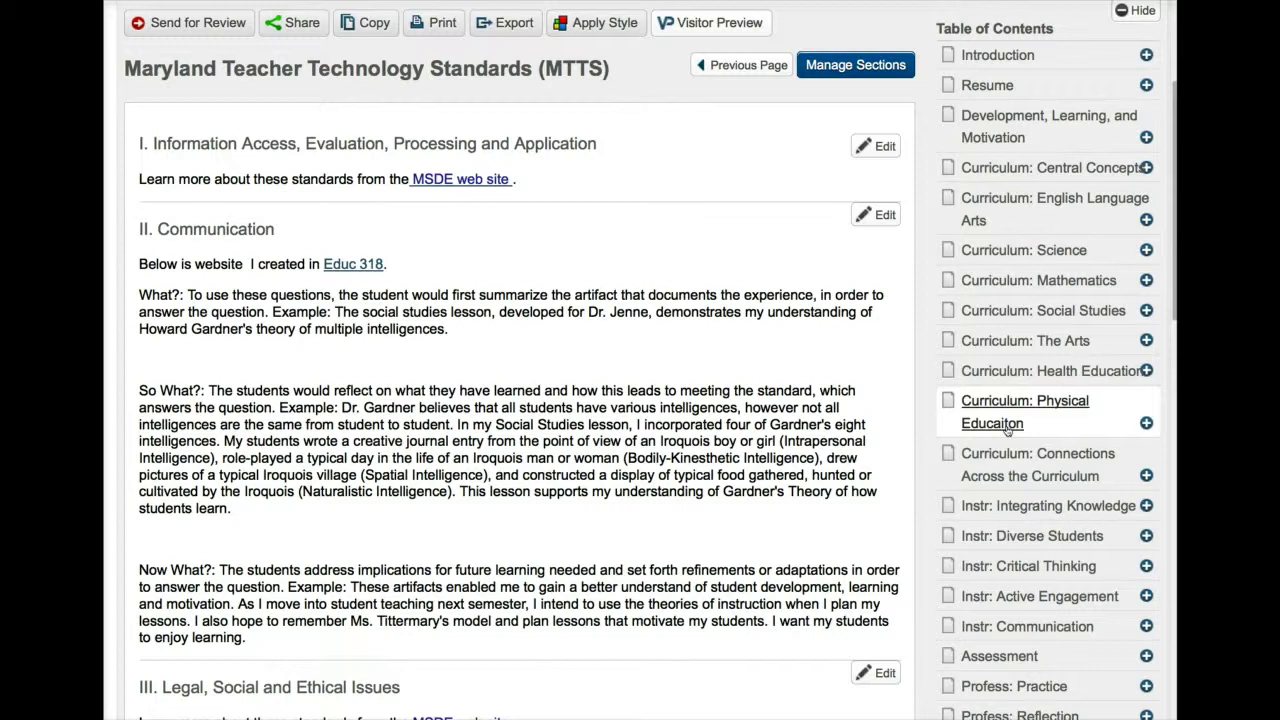
scroll(1007, 430, "down", 4)
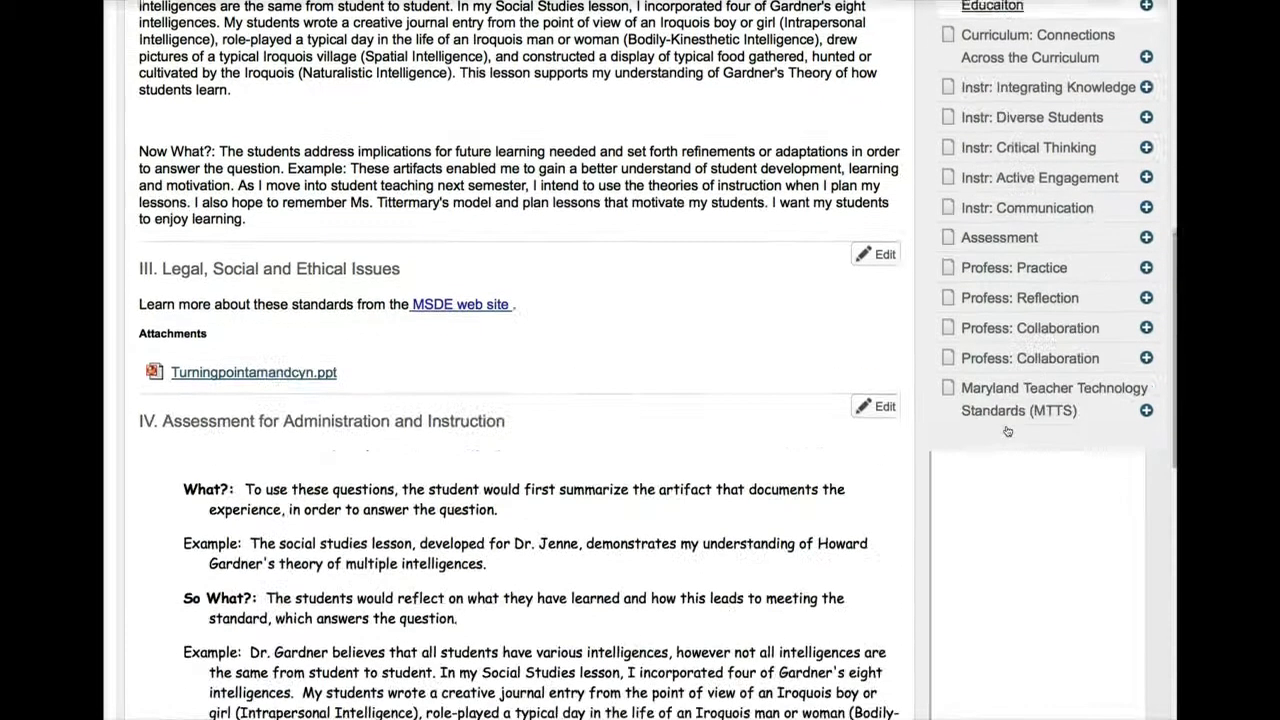
scroll(1007, 430, "up", 6)
scroll(1007, 430, "up", 1)
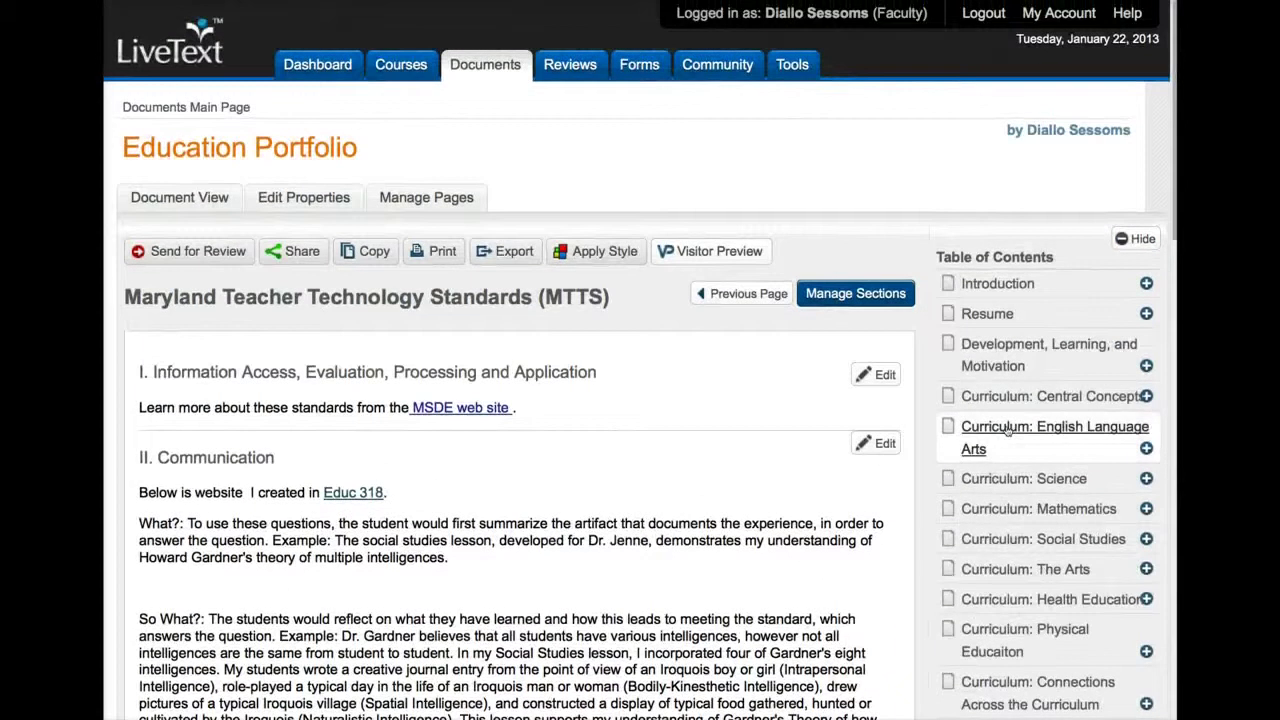